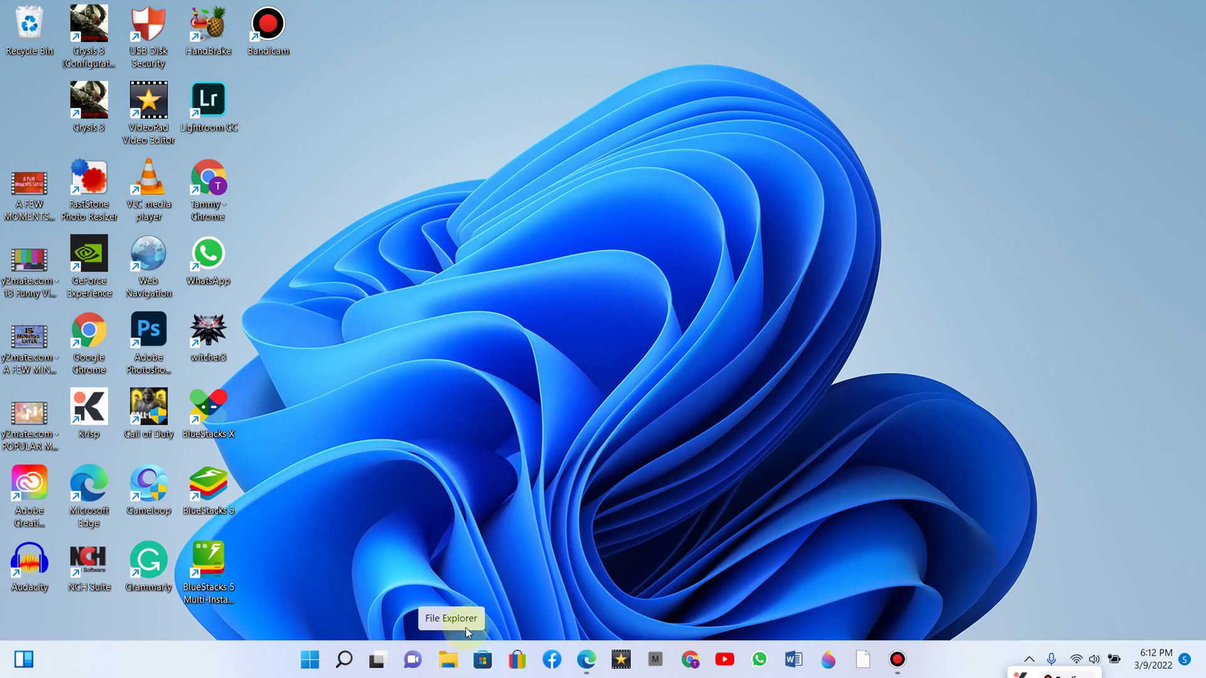
Step: Bring Edge back and replace the old BlueStacks tabs with a fresh blank tab
left_click(584, 659)
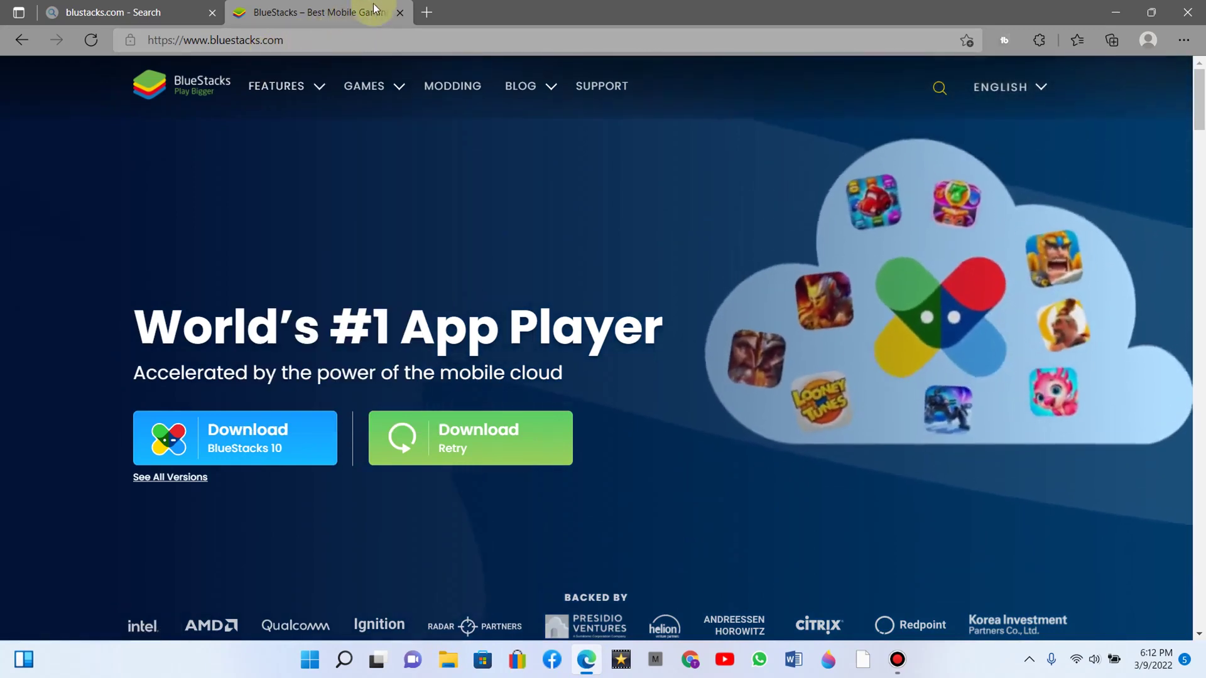
left_click(399, 12)
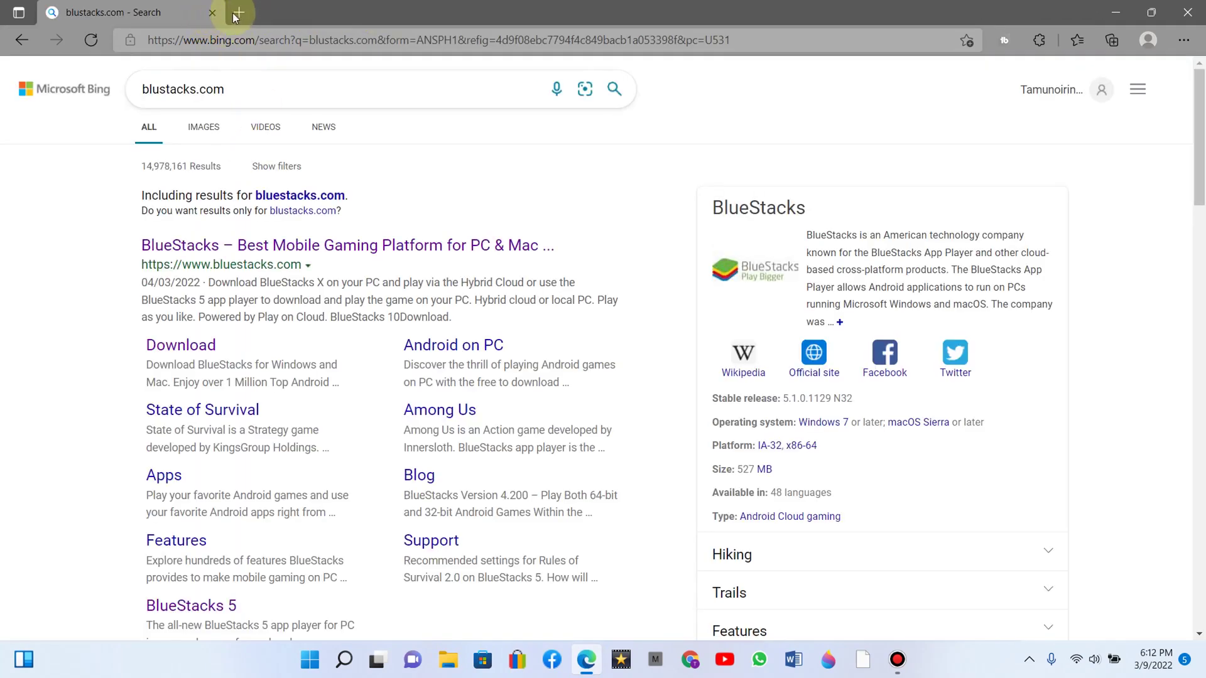
left_click(239, 13)
left_click(215, 13)
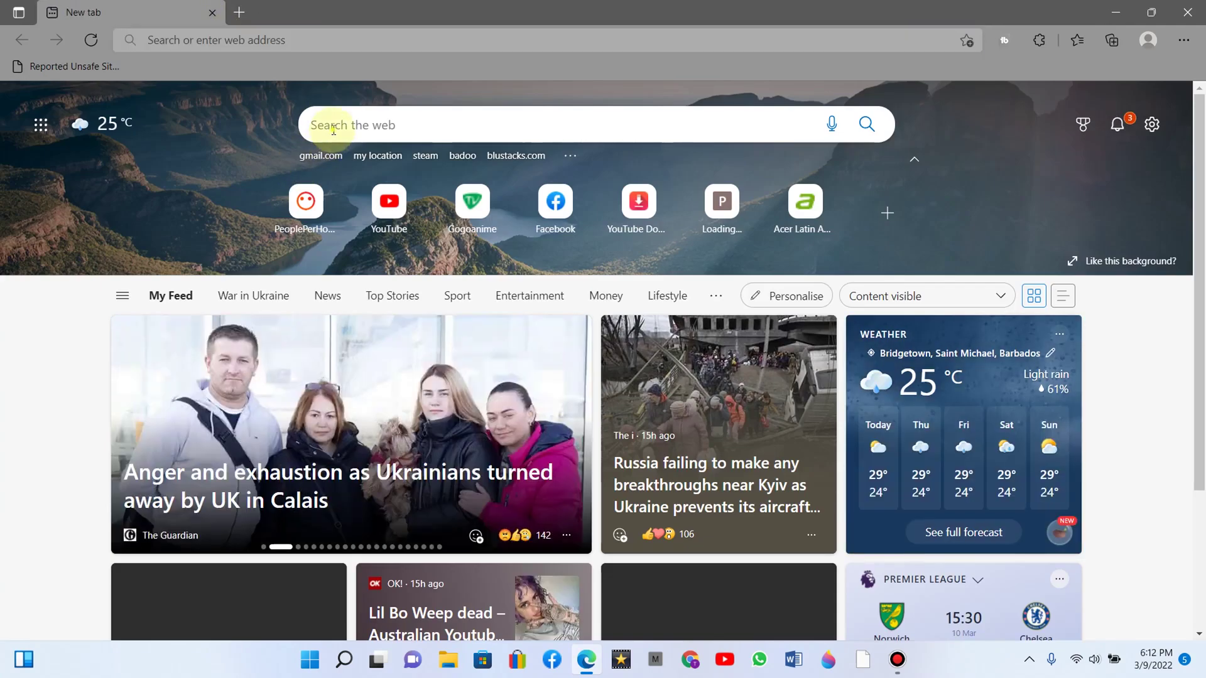
Step: Search Bing for bluestacks.com, open the official BlueStacks site, then close Edge
left_click(332, 135)
type("ustacks")
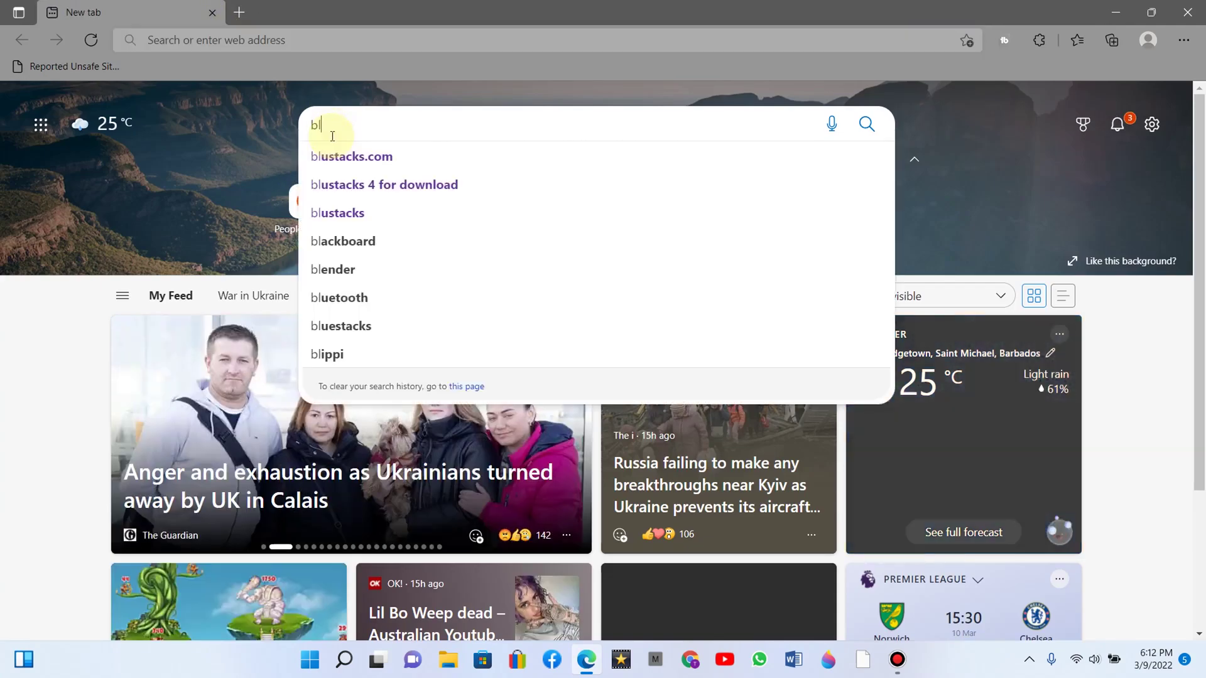
type(".com")
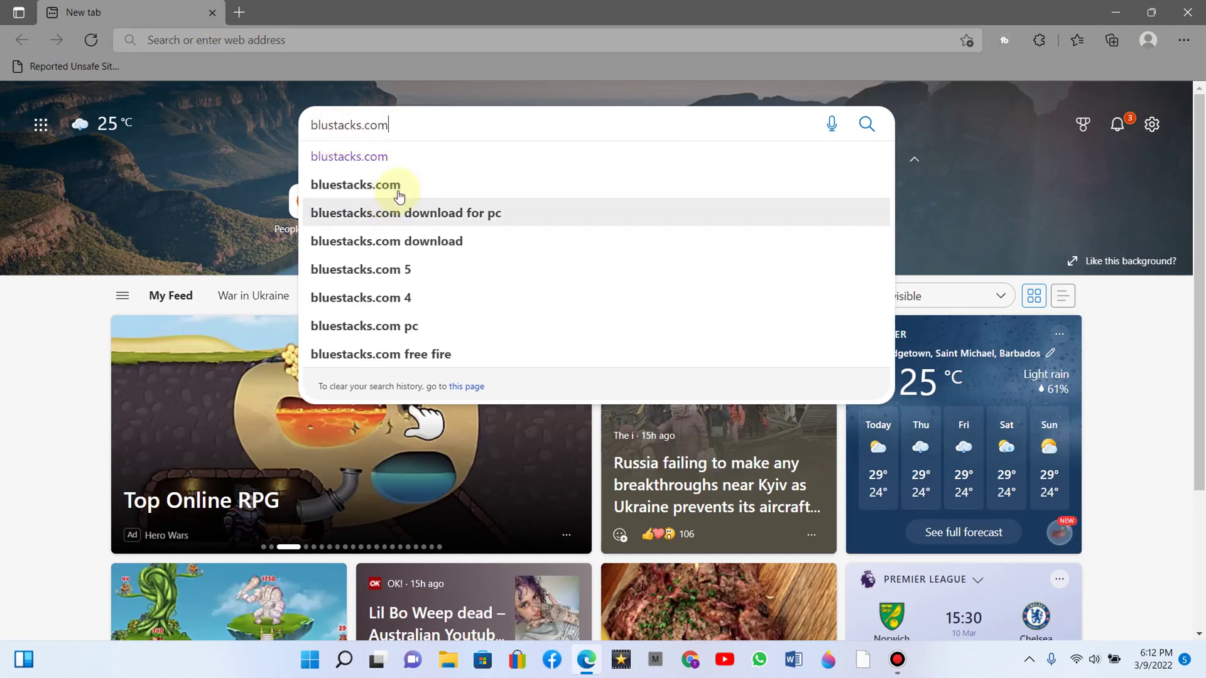
left_click(399, 184)
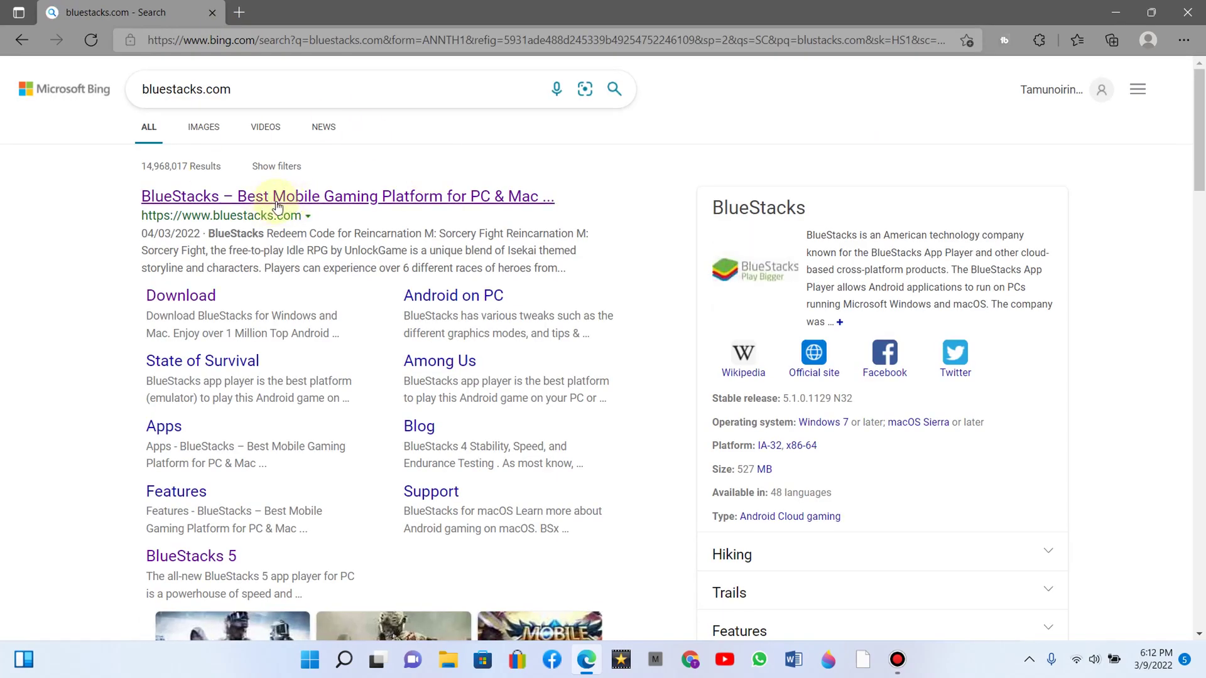
scroll(292, 126, "down", 3)
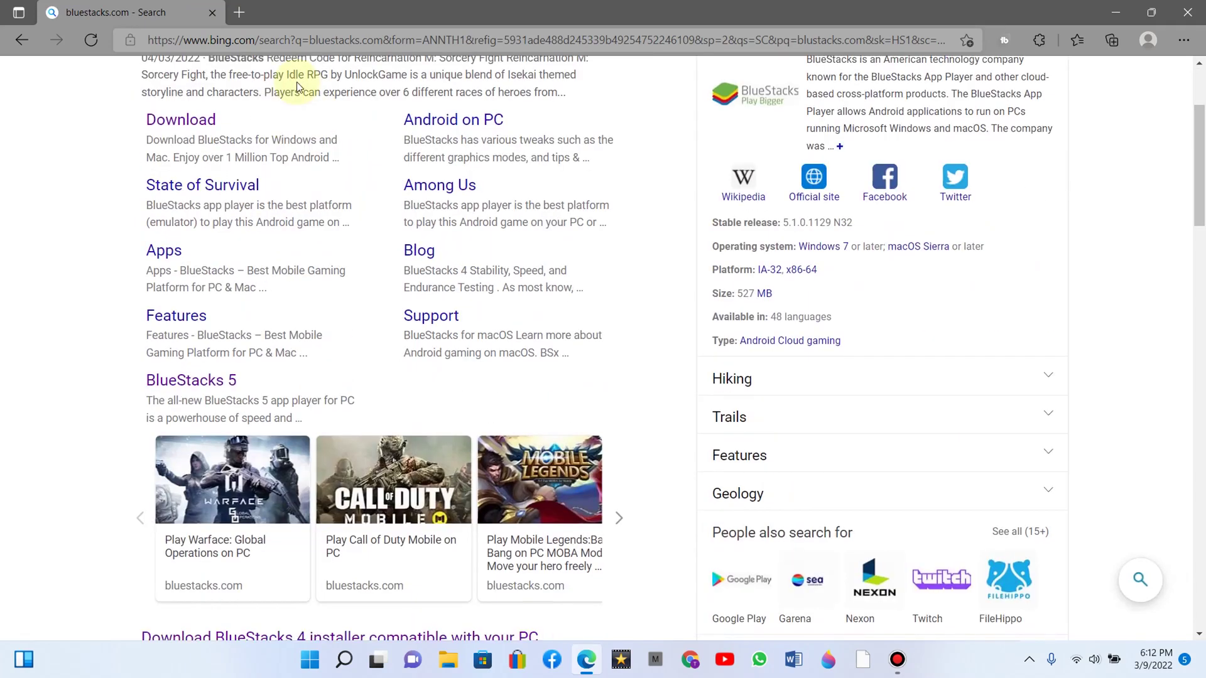
scroll(277, 119, "up", 3)
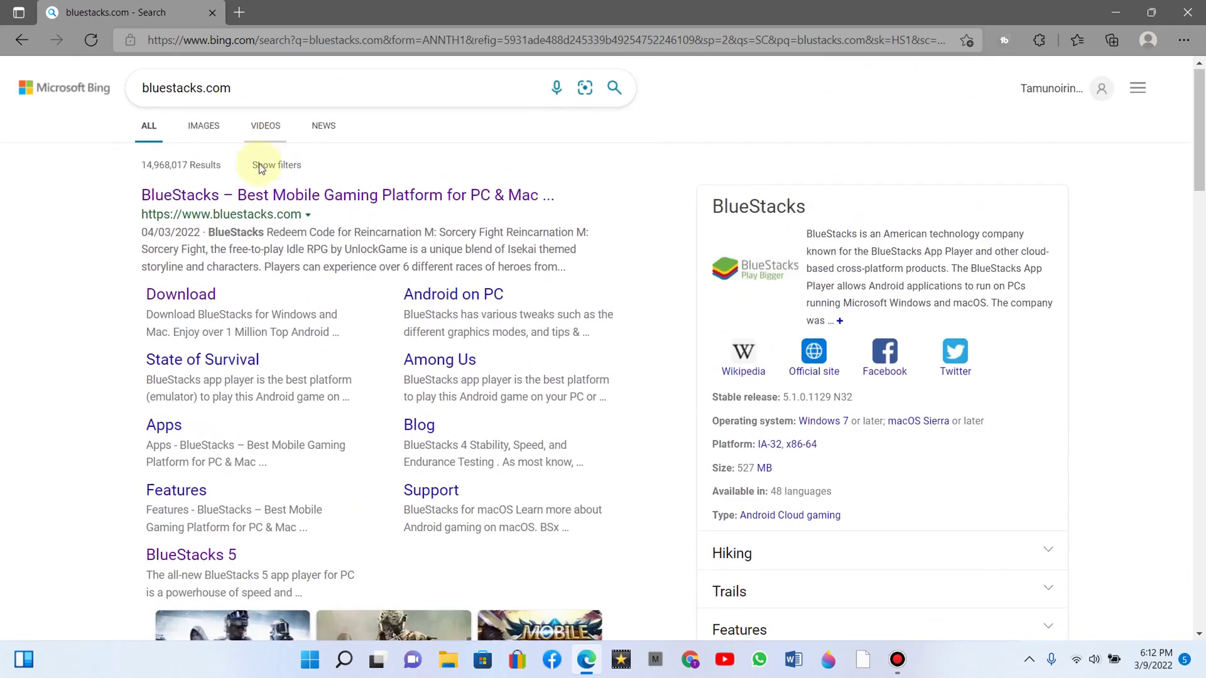
left_click(343, 200)
mouse_move(363, 85)
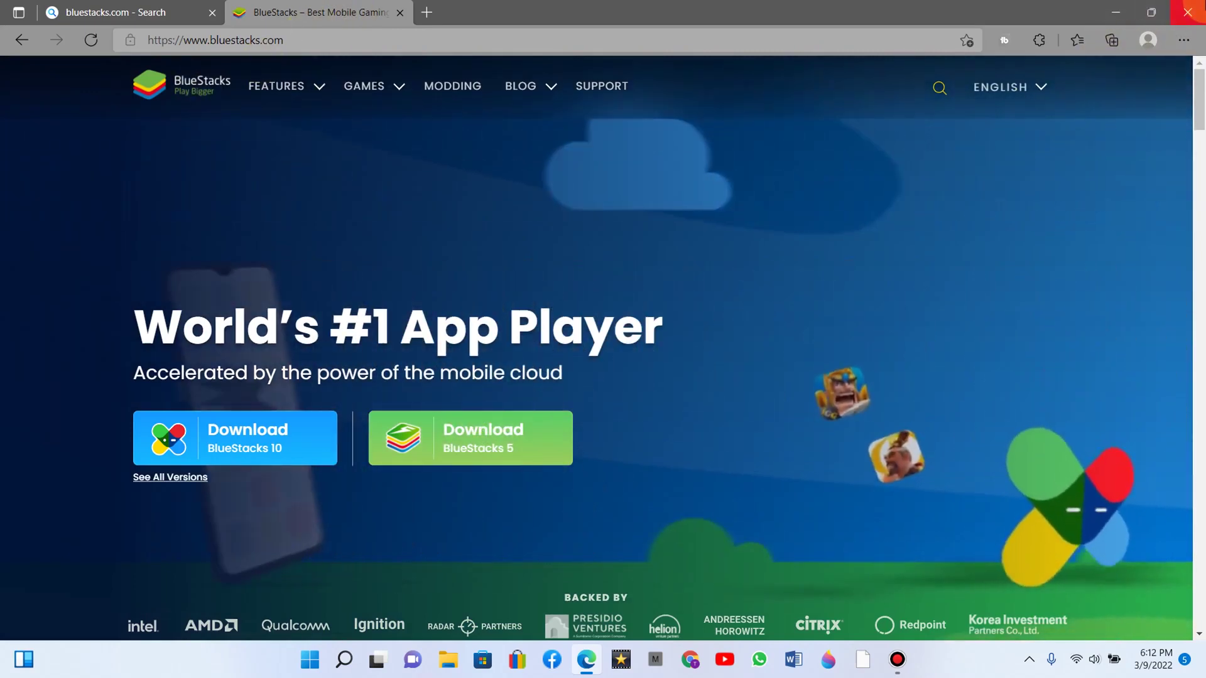
left_click(1187, 12)
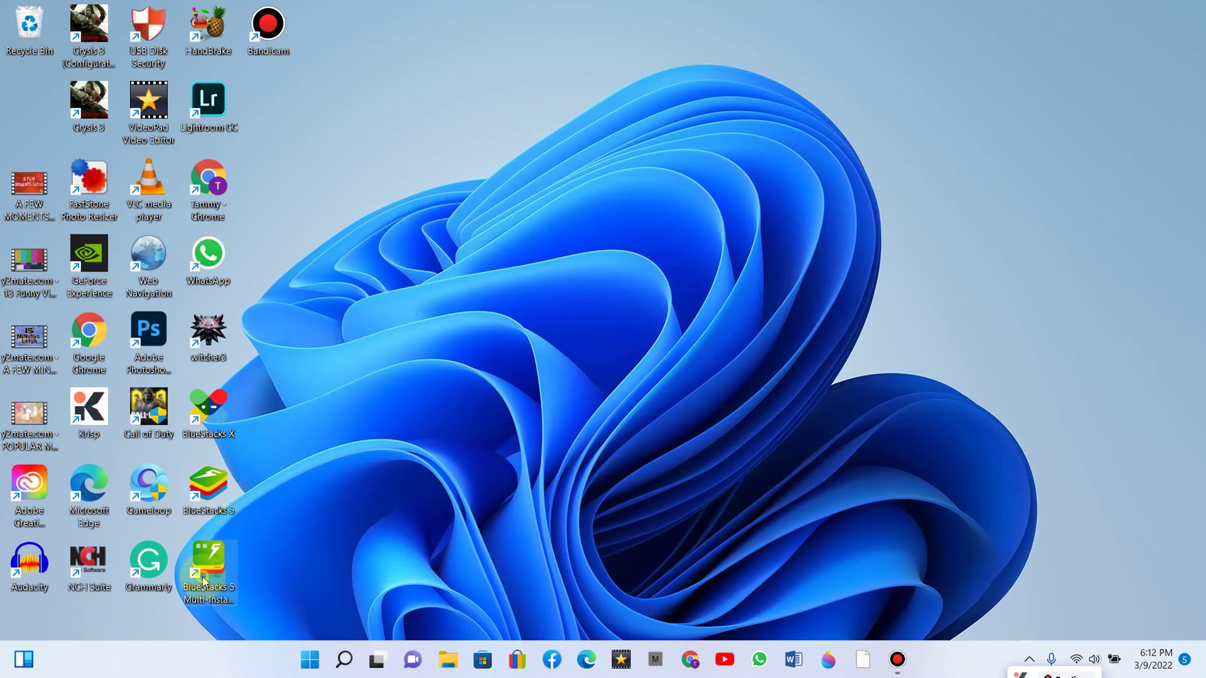
Step: Run the BlueStacks 5 Multi-Instance Manager desktop shortcut as administrator
left_click(219, 600)
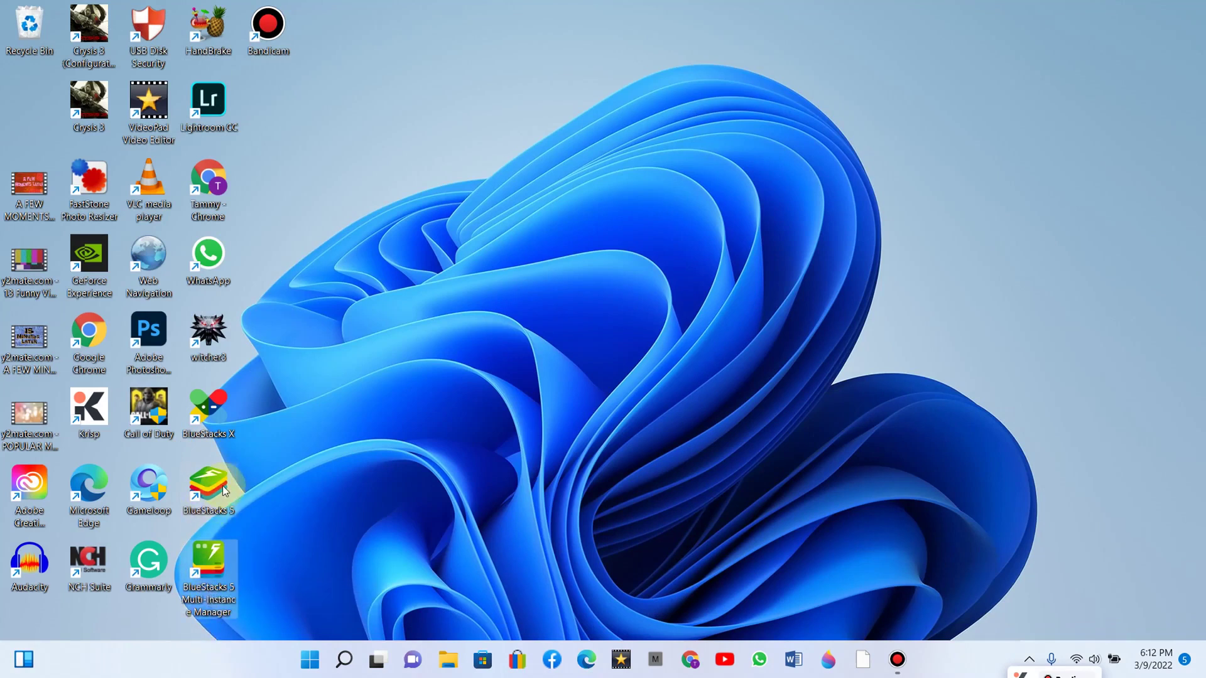
left_click(205, 521)
left_click(217, 605)
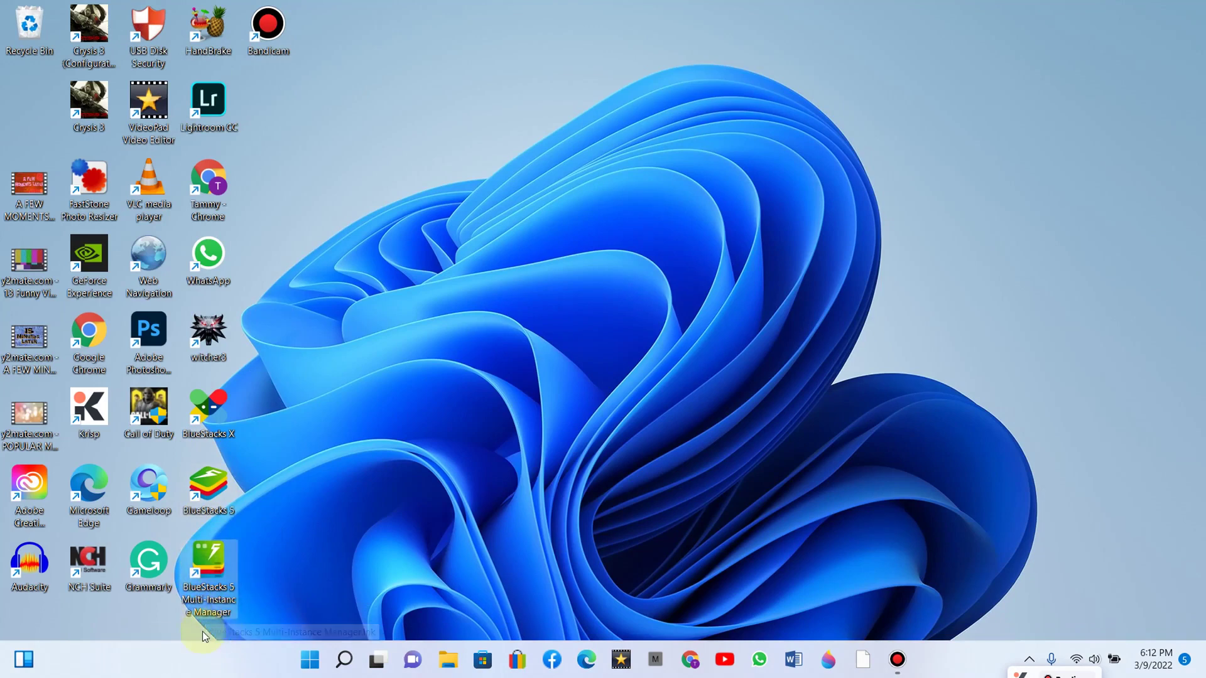
right_click(214, 616)
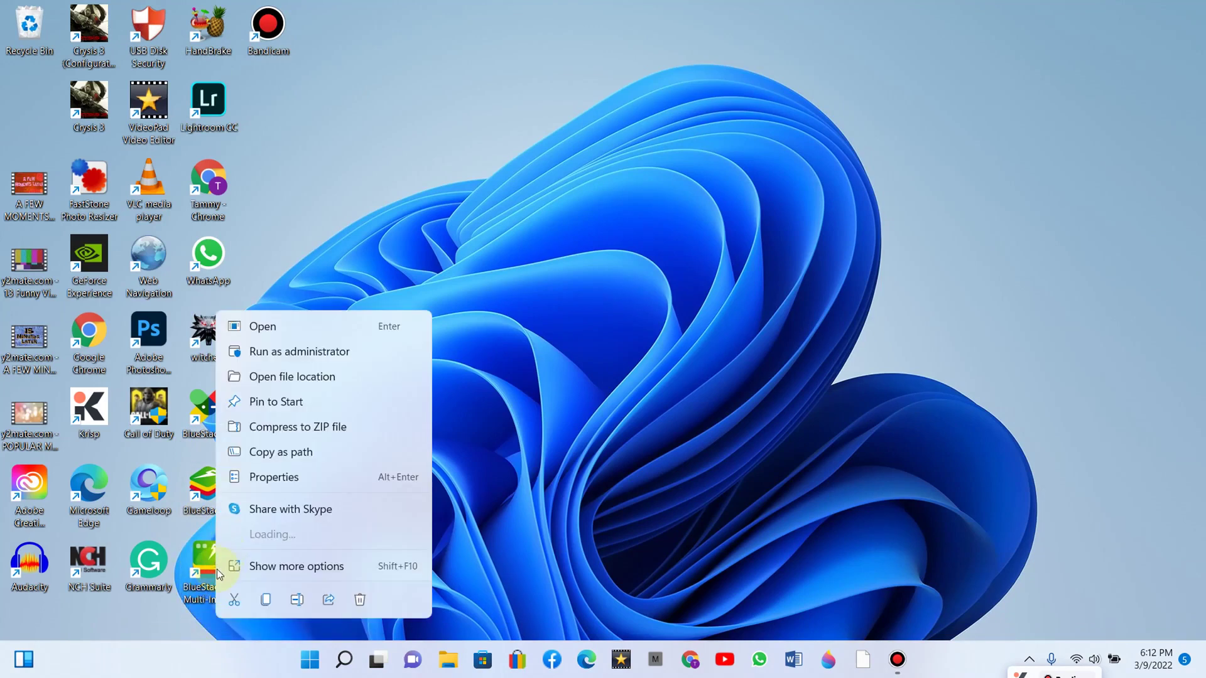
left_click(332, 351)
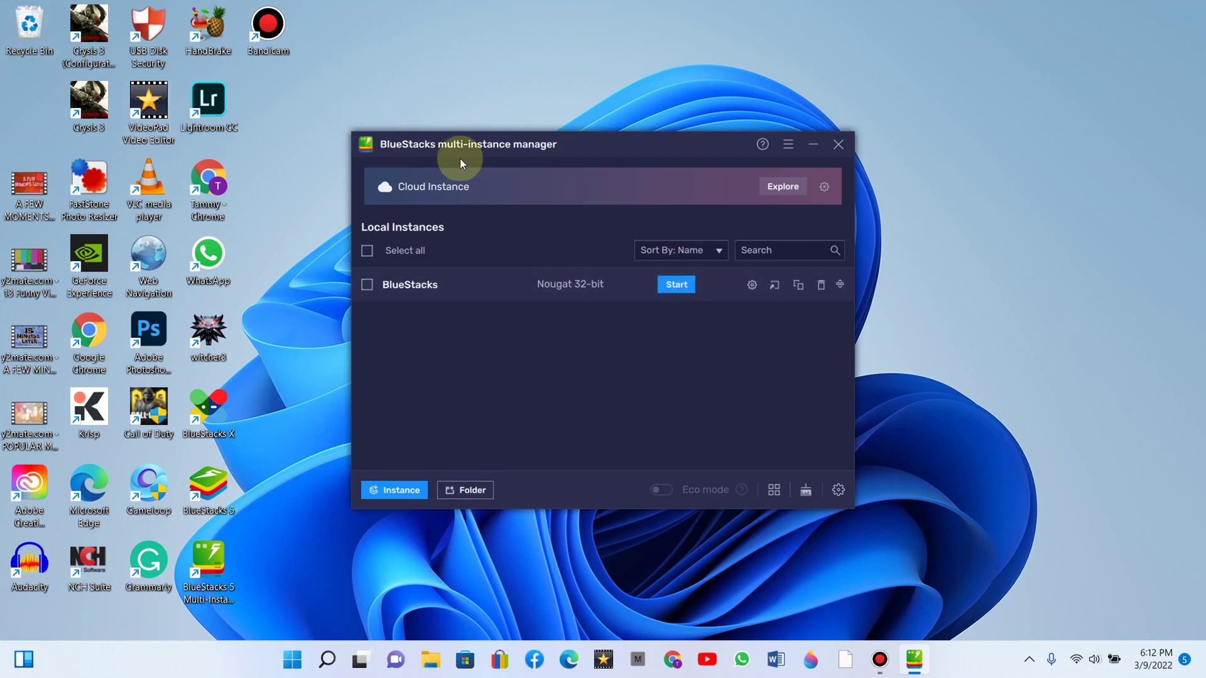
Step: Start a fresh instance with Android Nougat 64-bit and continue to its hardware settings
left_click(414, 480)
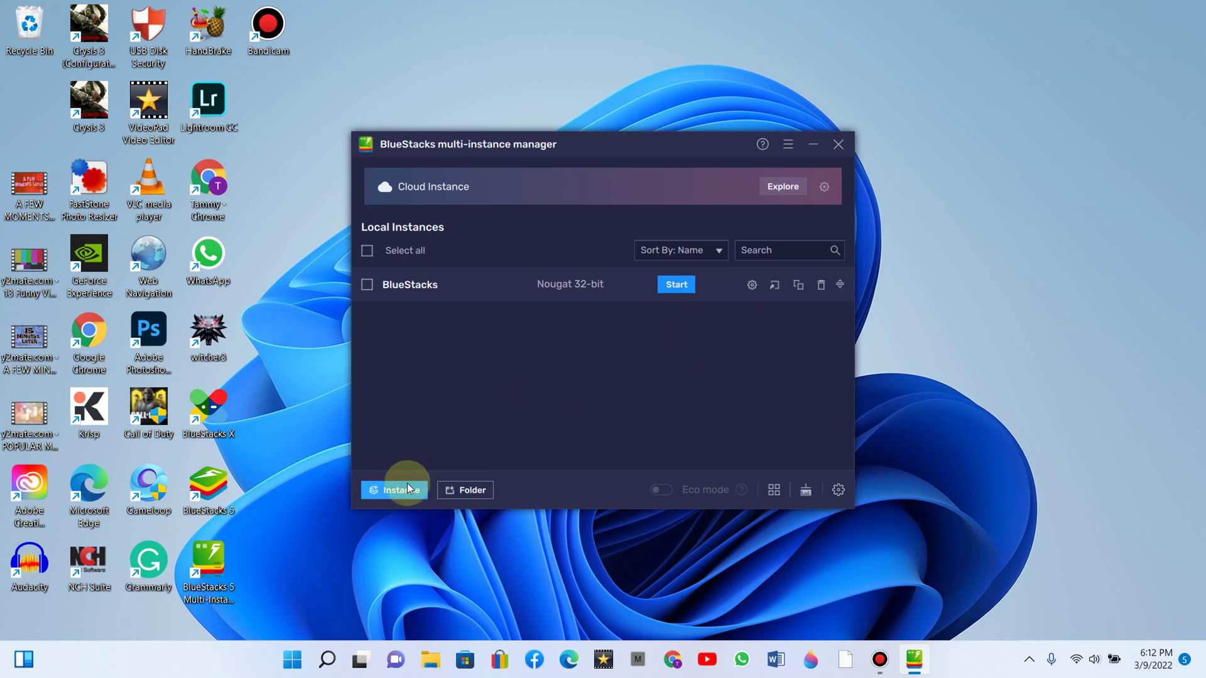
left_click(398, 490)
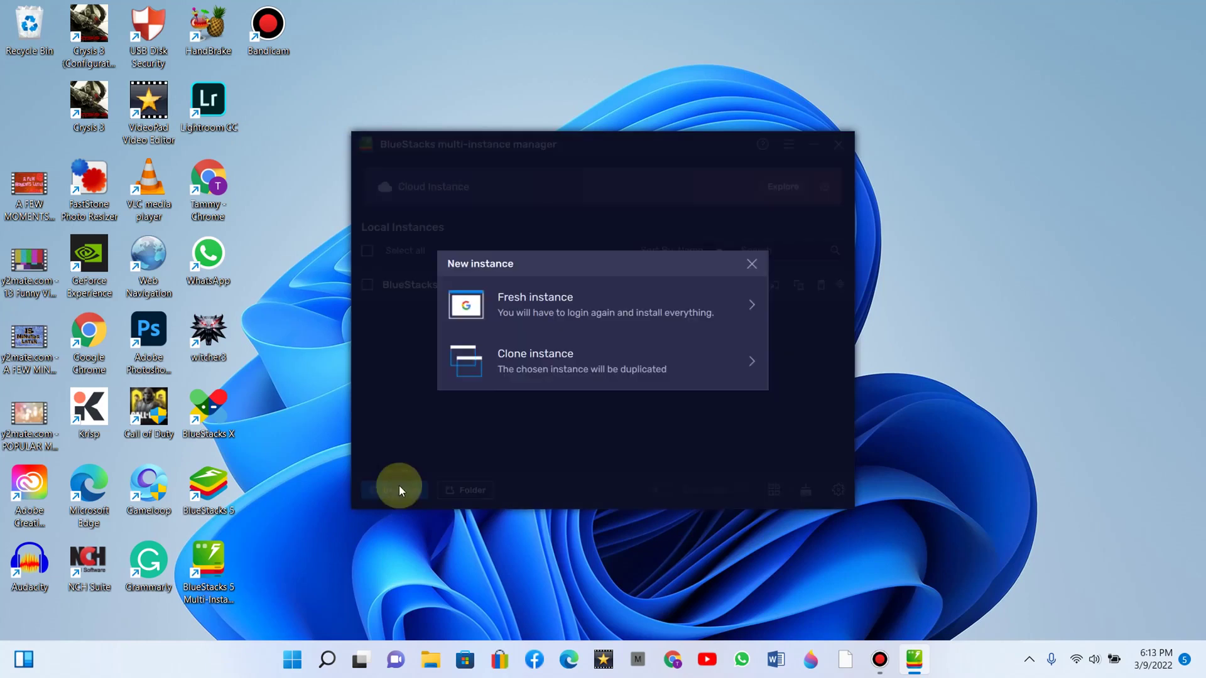
left_click(545, 312)
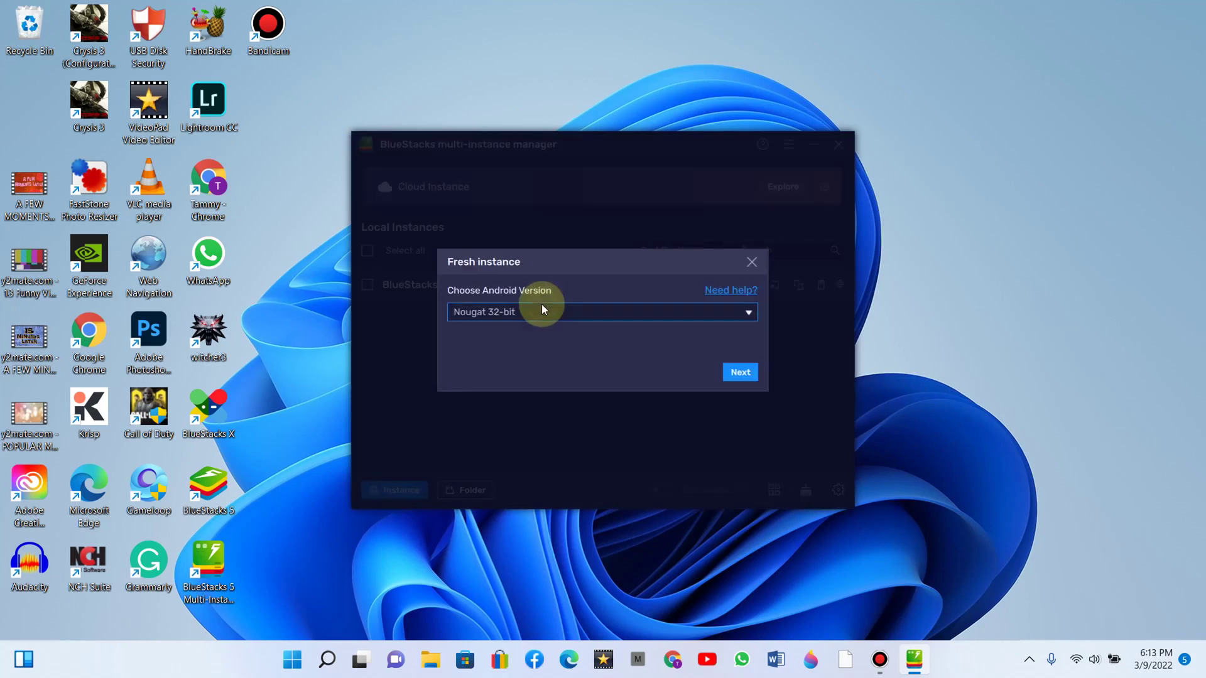
left_click(614, 319)
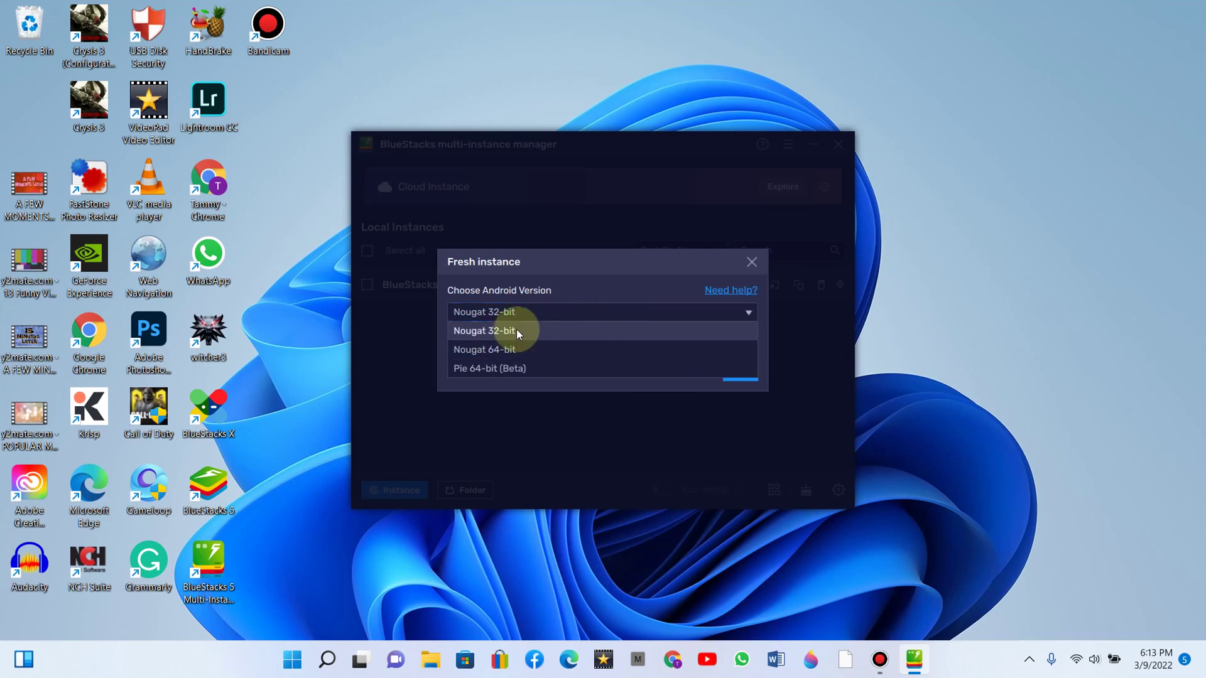
left_click(517, 351)
left_click(539, 311)
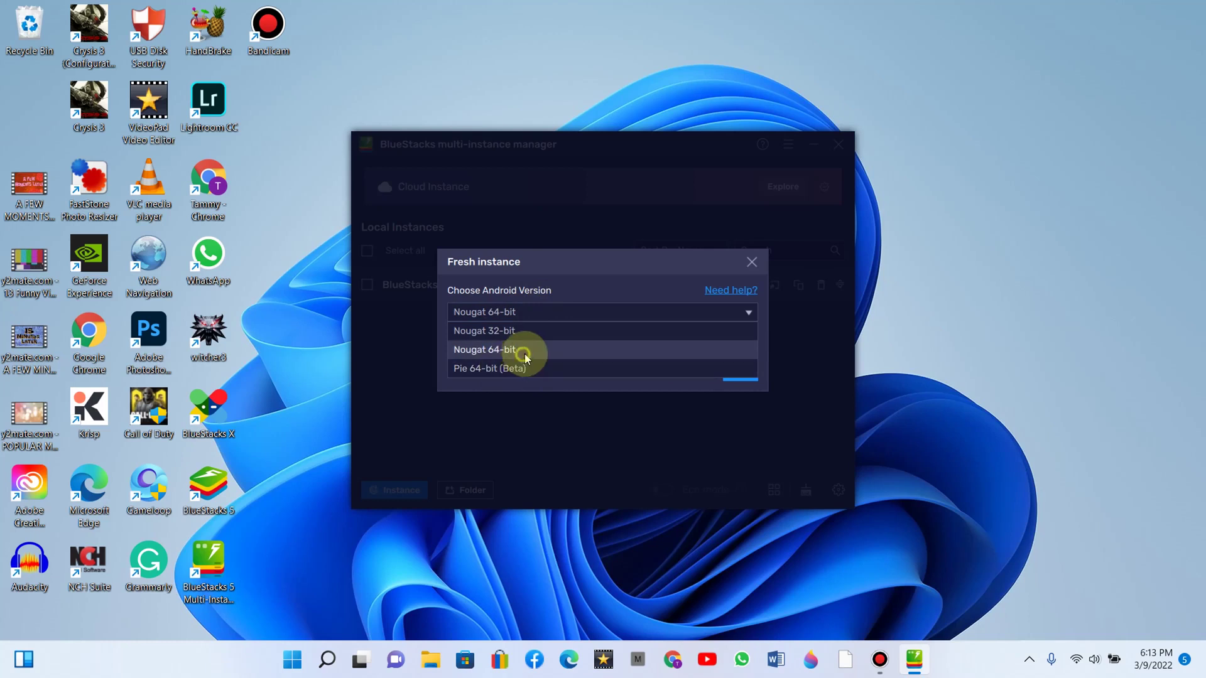
left_click(522, 354)
left_click(744, 372)
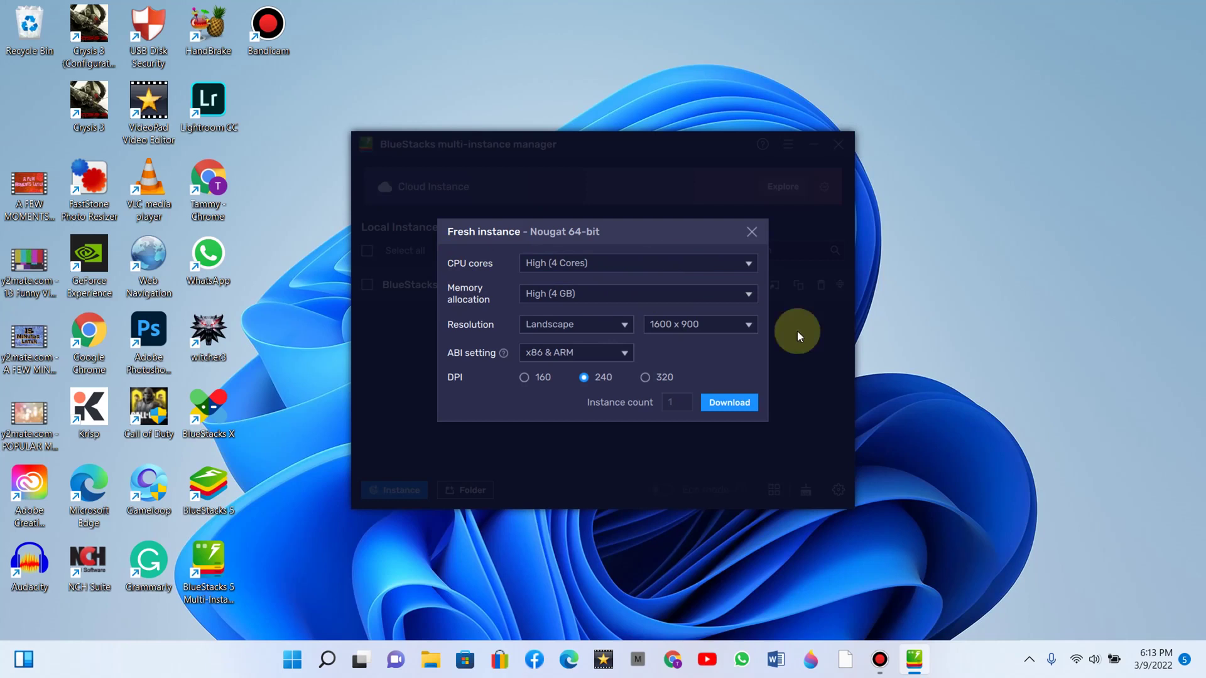
Step: Check the CPU in Task Manager's Performance view (4 cores, 8 logical processors), then close it
left_click(324, 665)
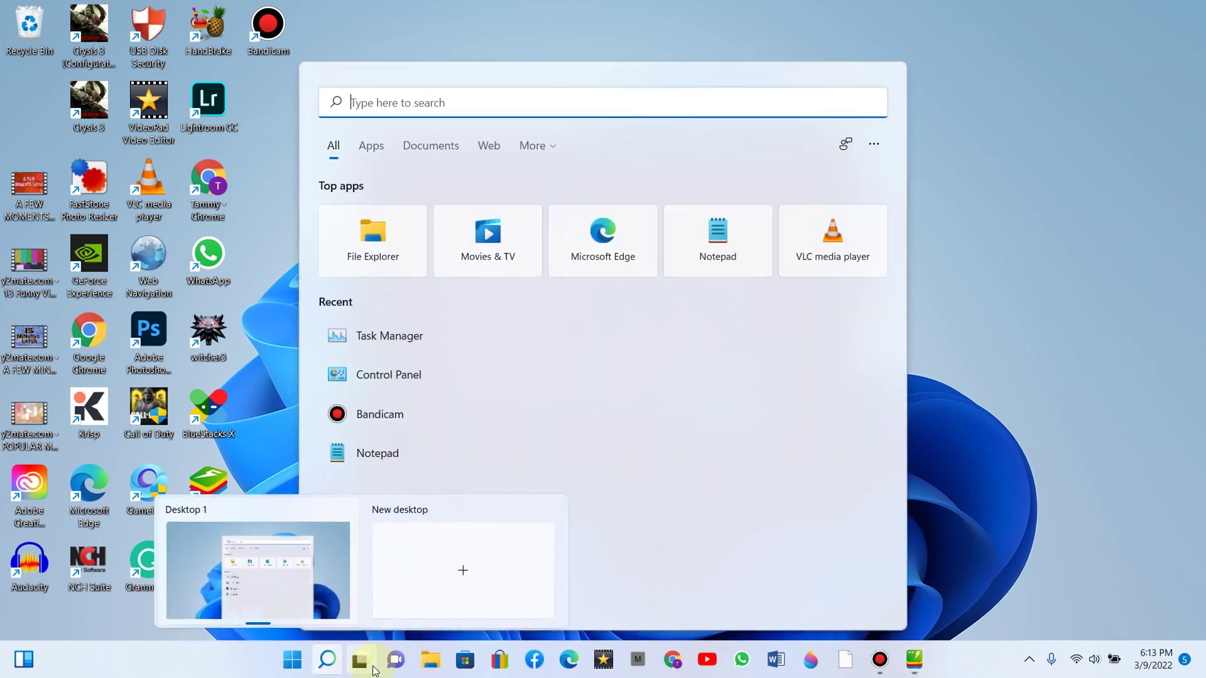
type("task man")
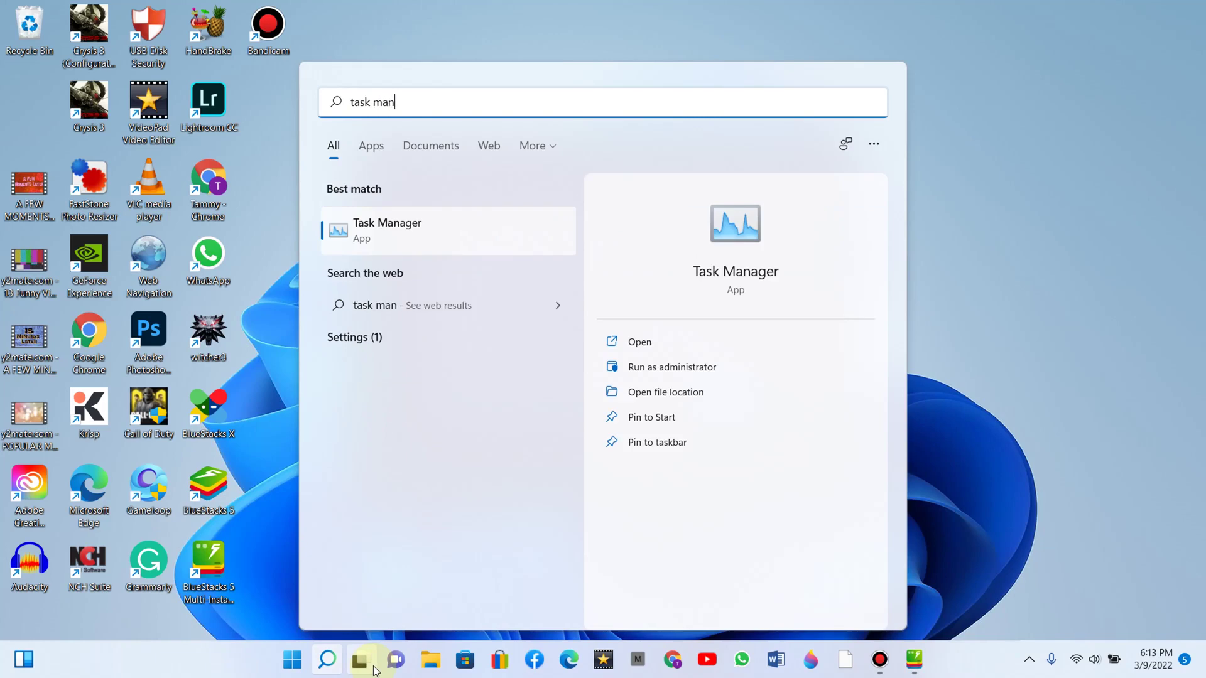
left_click(364, 236)
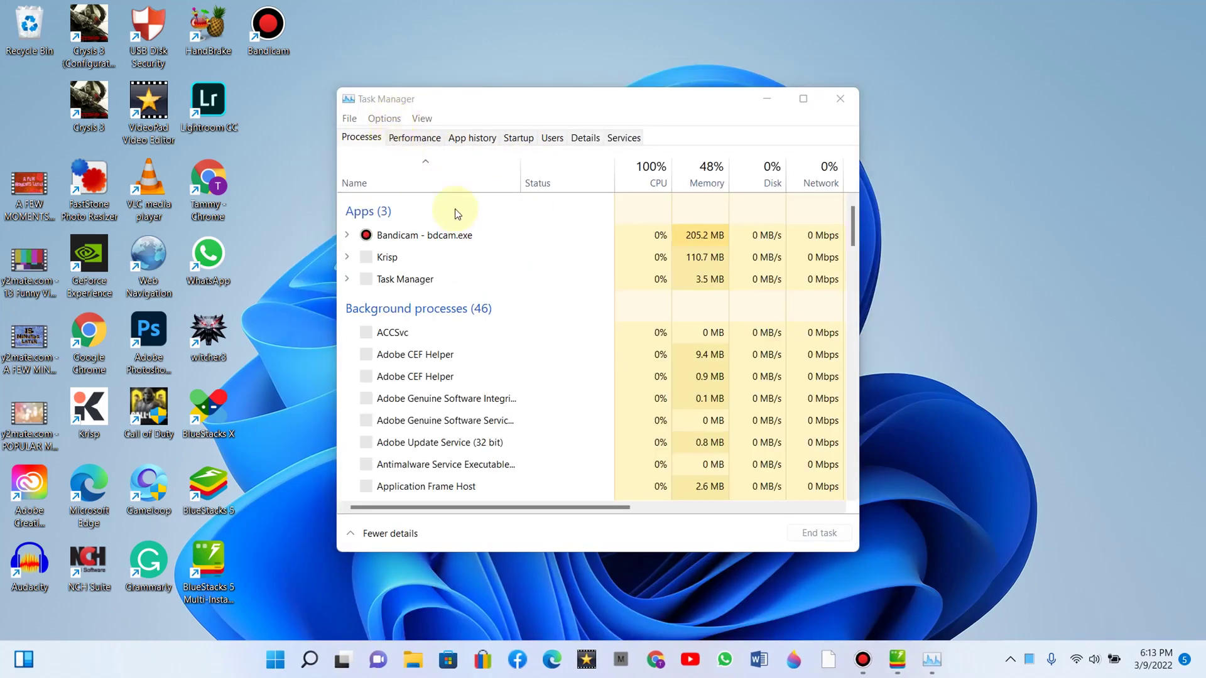
scroll(457, 217, "down", 1)
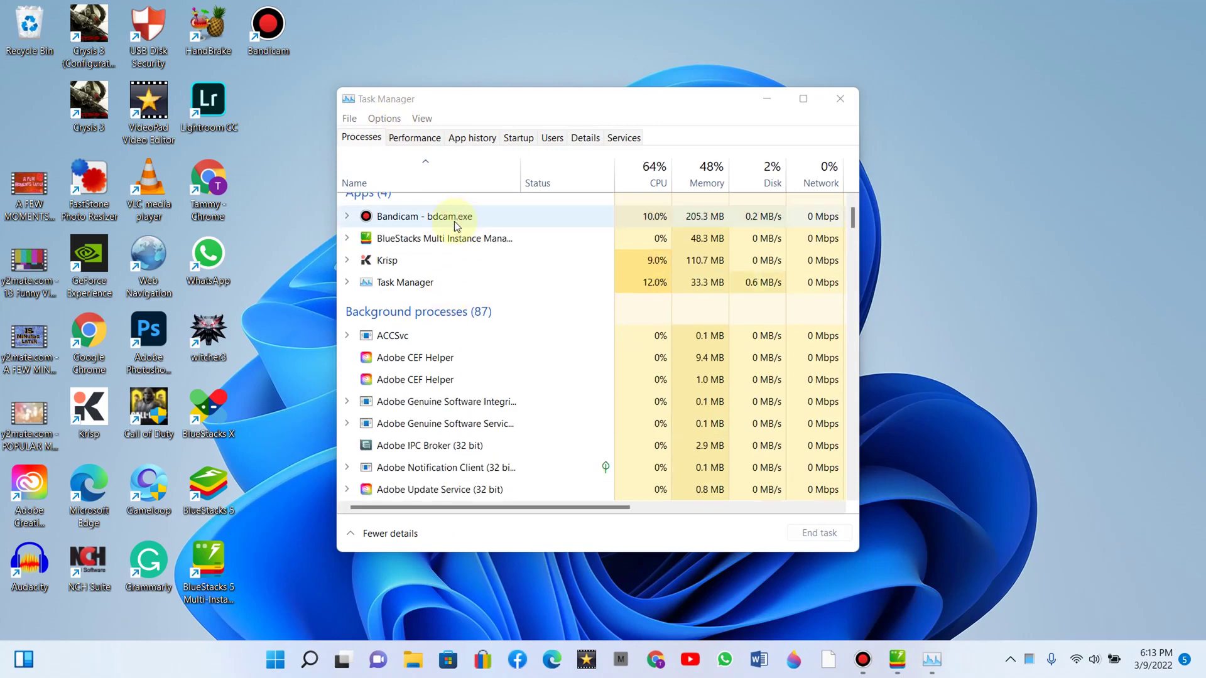
left_click(420, 140)
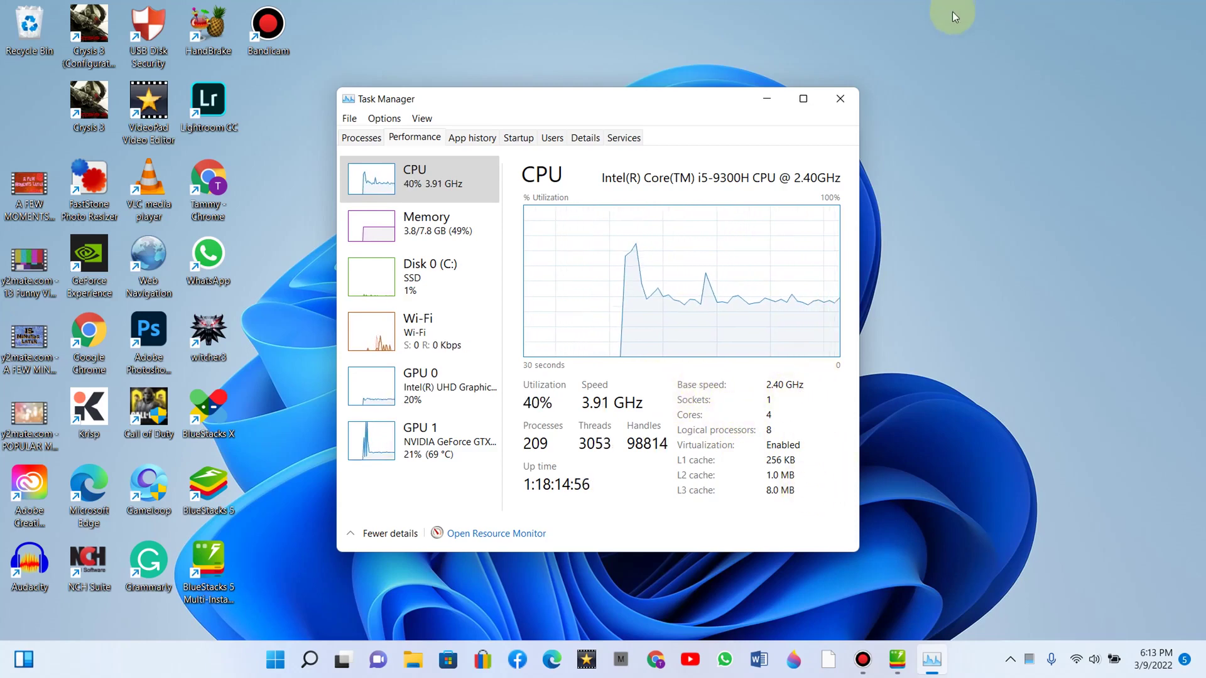
left_click(848, 98)
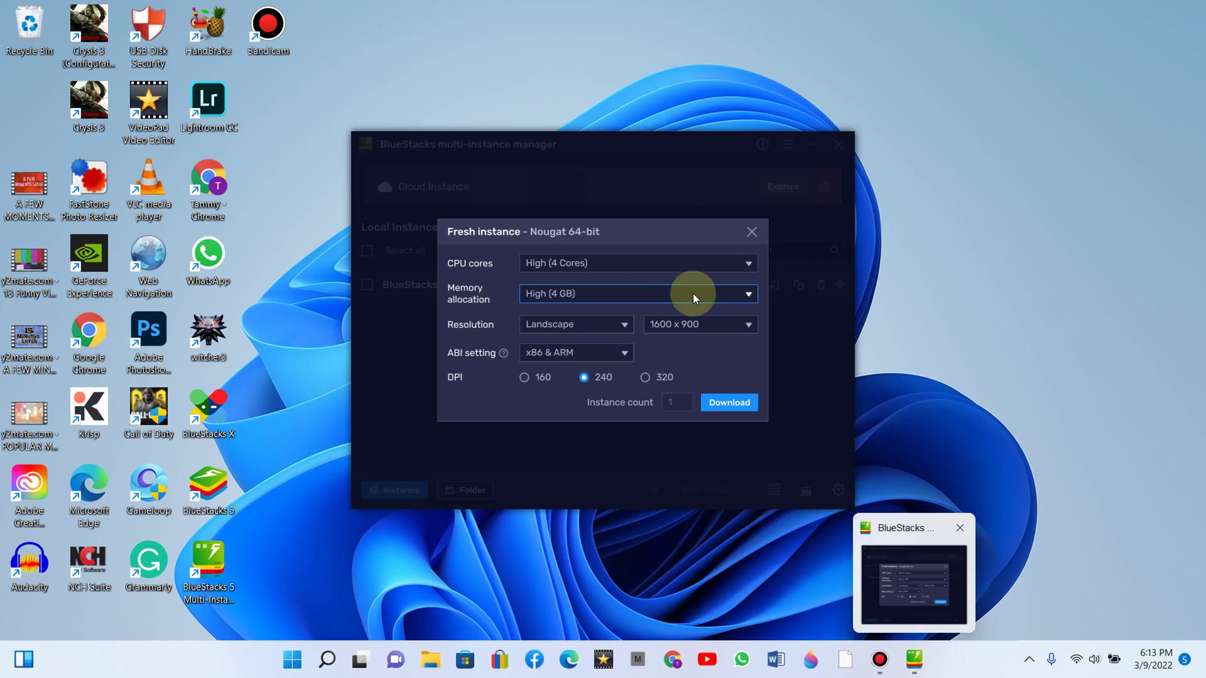
Step: Keep the instance's CPU at High (4 Cores) and bring up the memory allocation choices
left_click(703, 270)
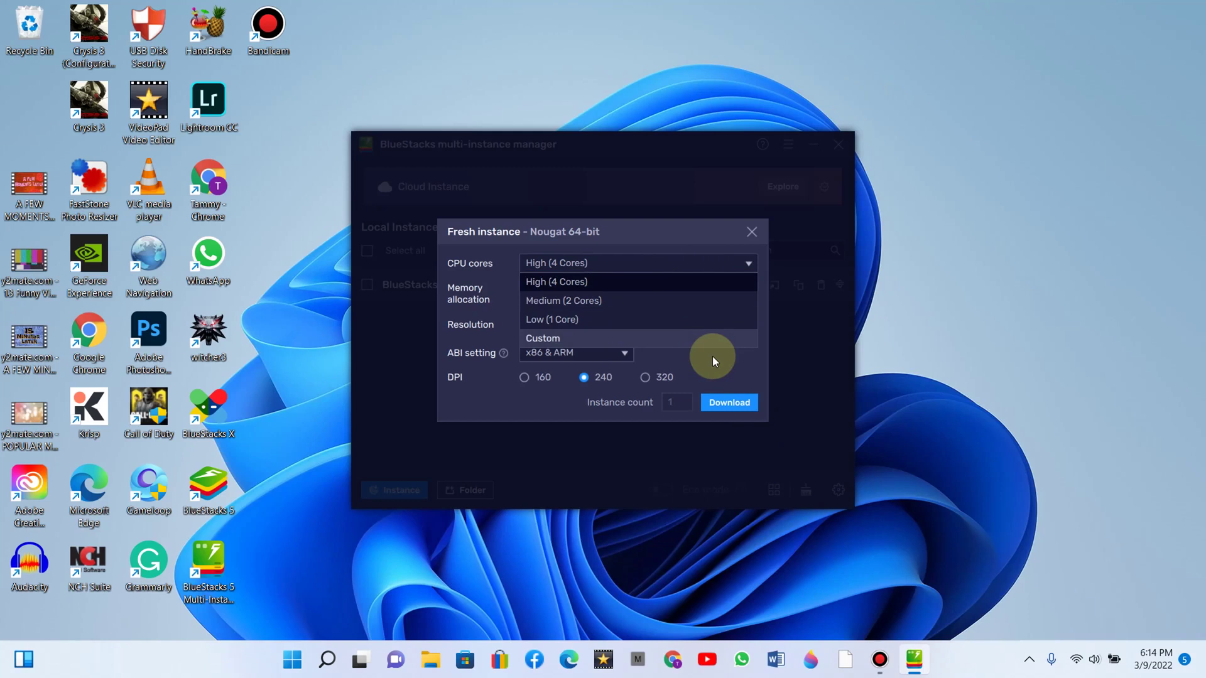
left_click(650, 280)
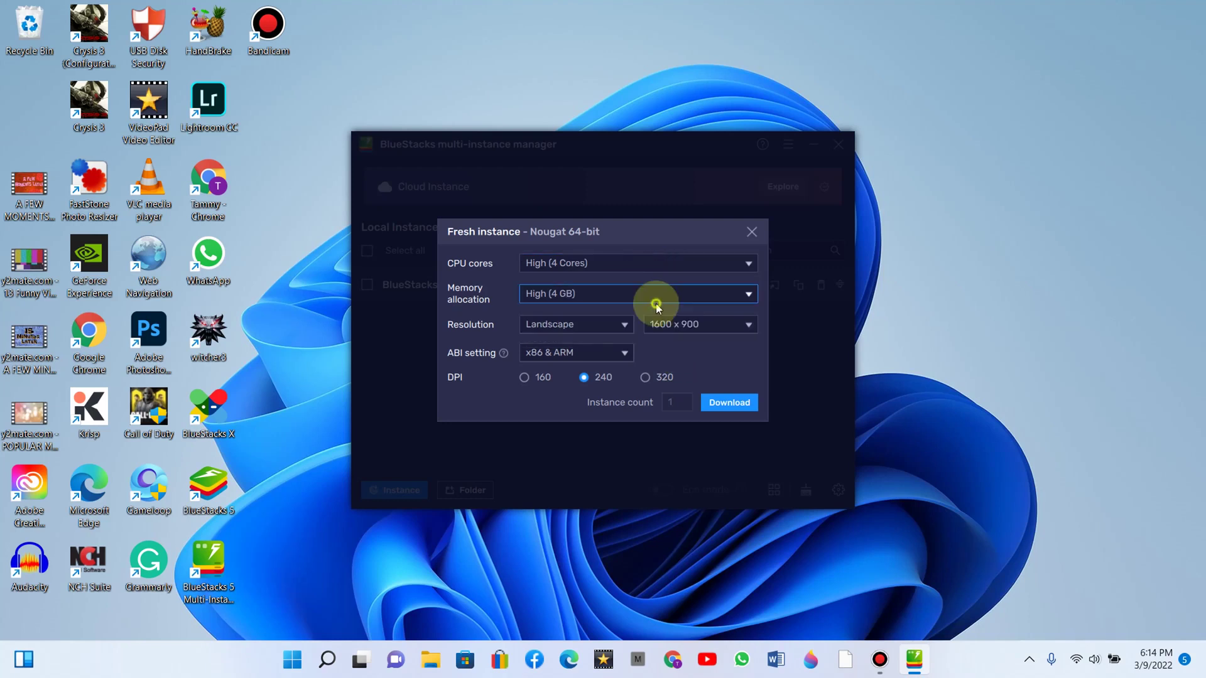
left_click(654, 297)
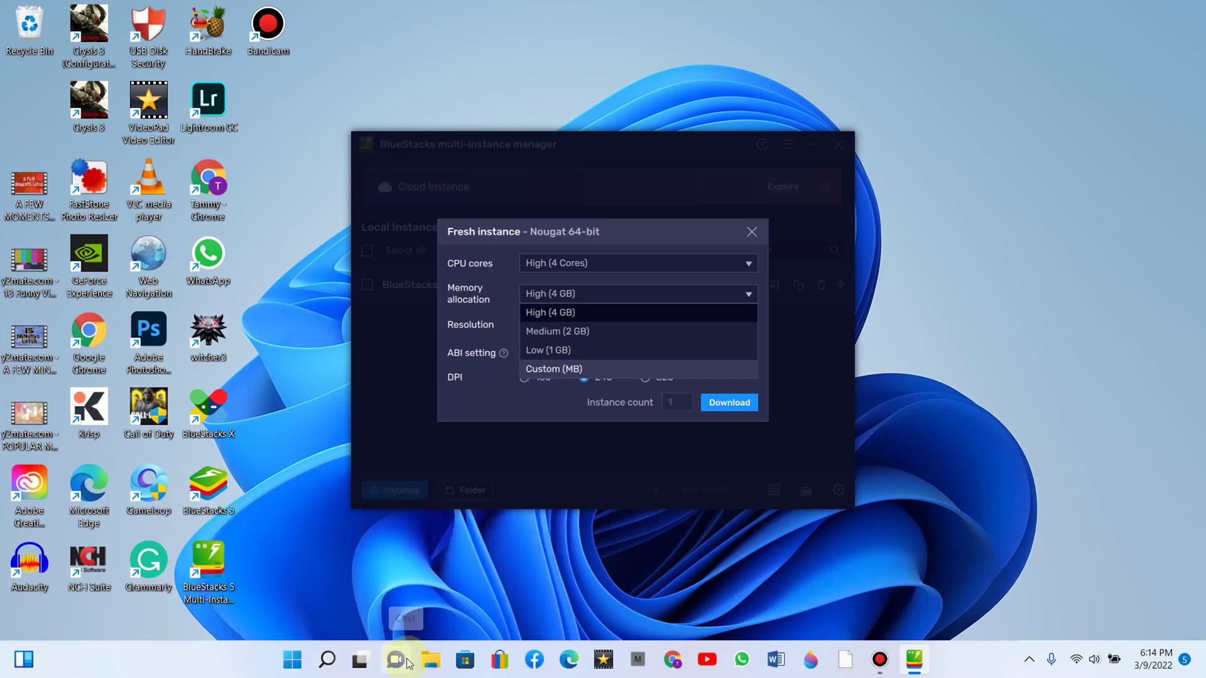
Step: Check This PC's properties for 8 GB RAM and a 64-bit system, then close the About page
left_click(432, 661)
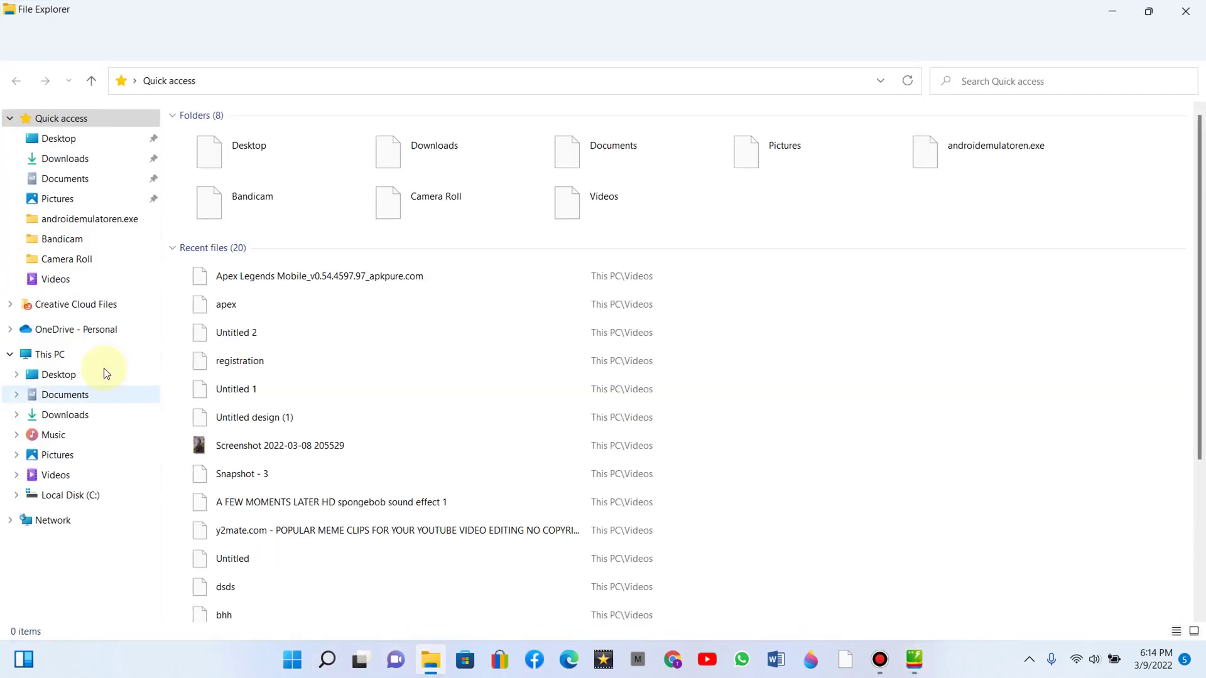
left_click(93, 354)
right_click(93, 353)
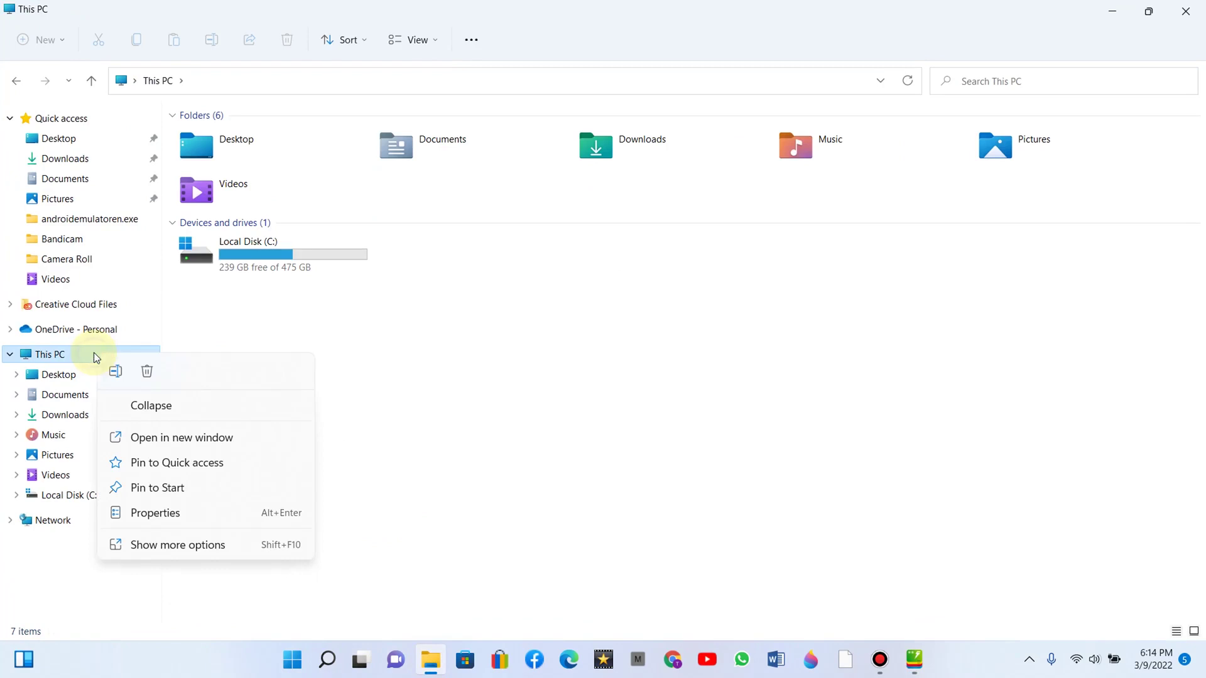
left_click(206, 513)
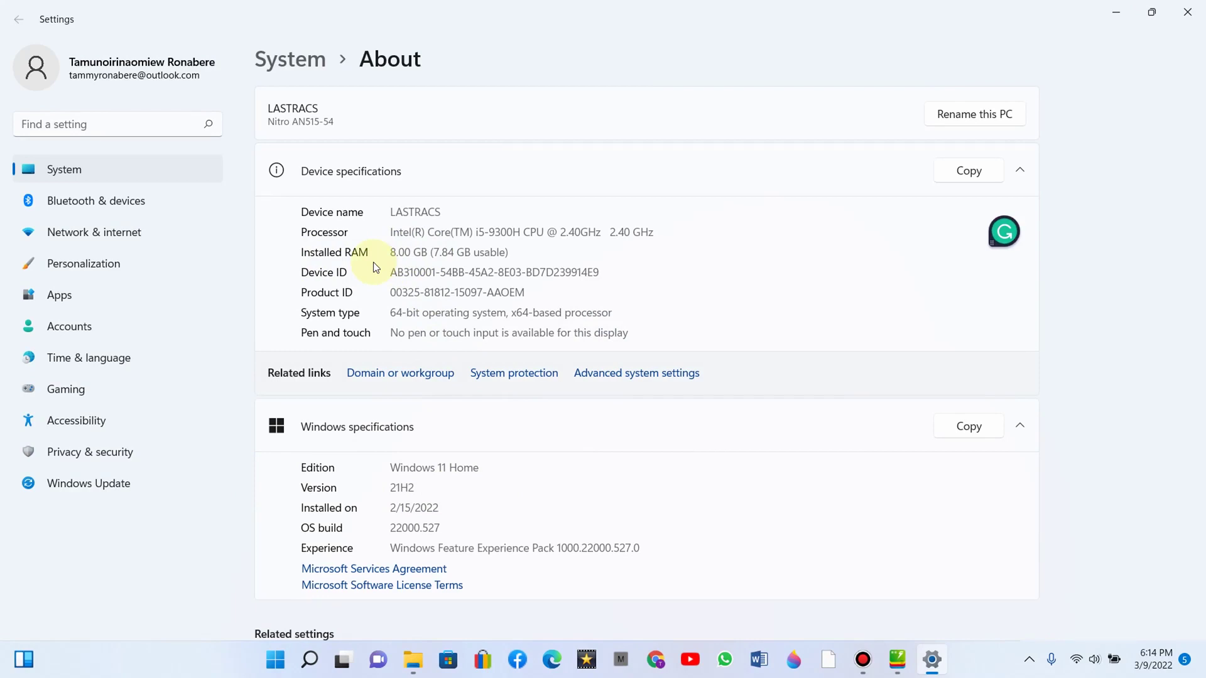
left_click(1188, 12)
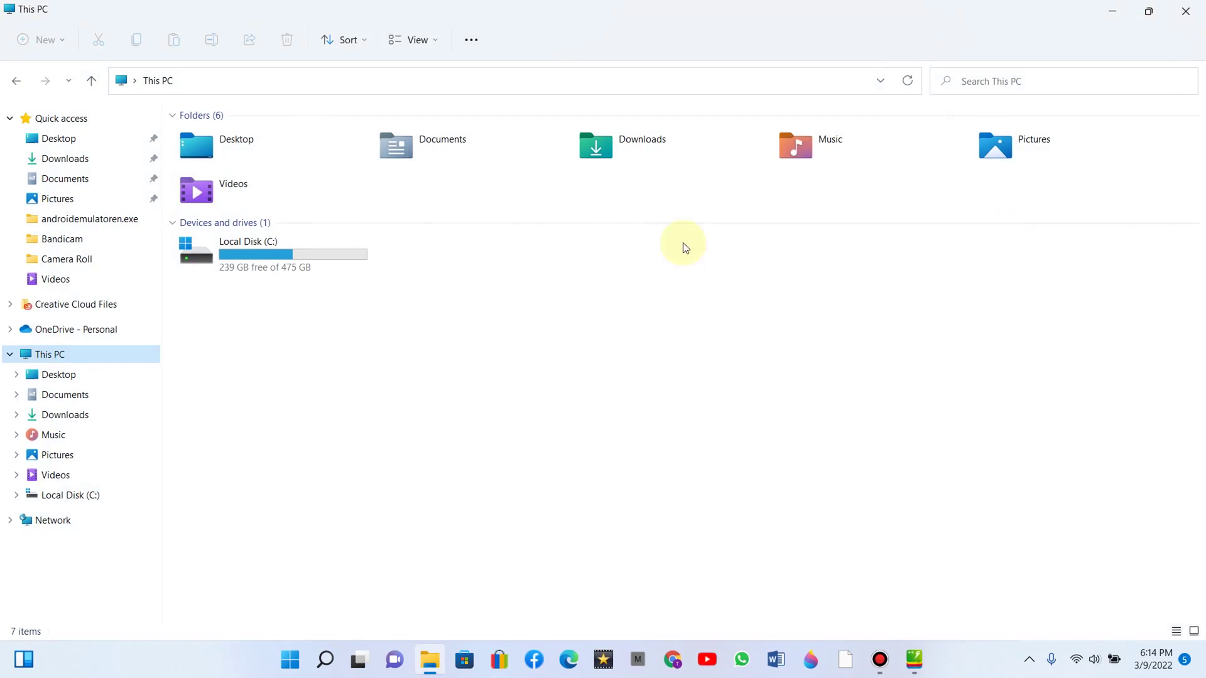
Step: Bring the BlueStacks manager forward and minimize File Explorer to show the desktop
left_click(919, 661)
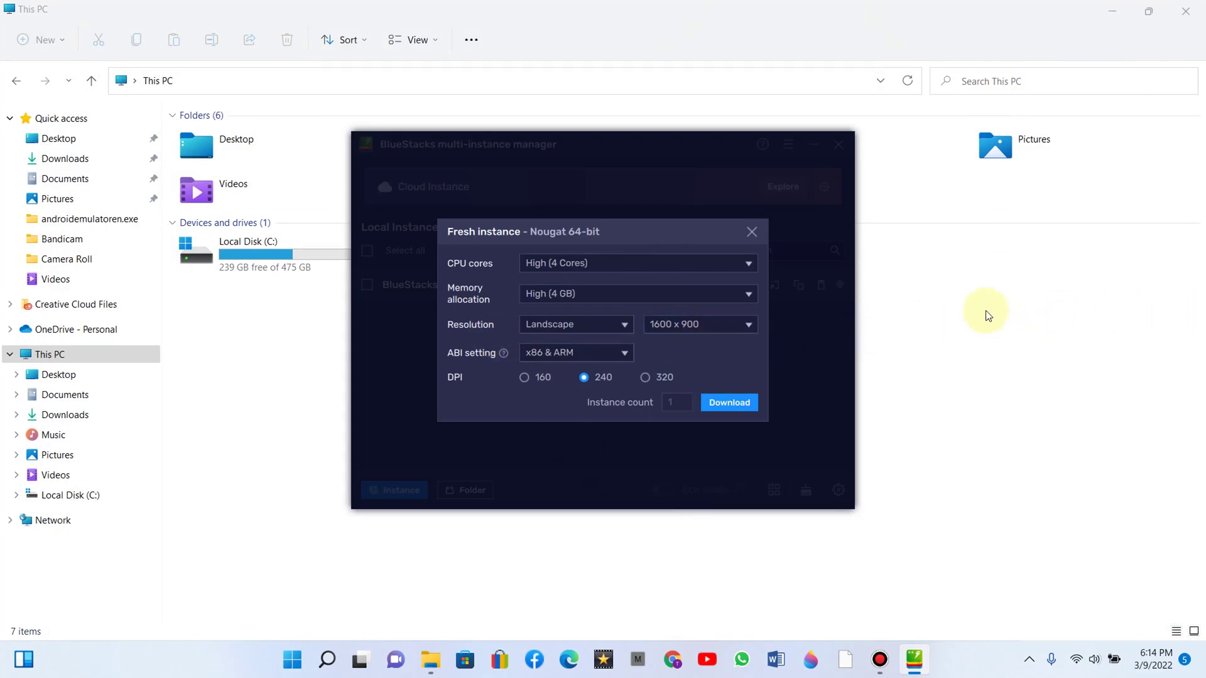
left_click(1112, 12)
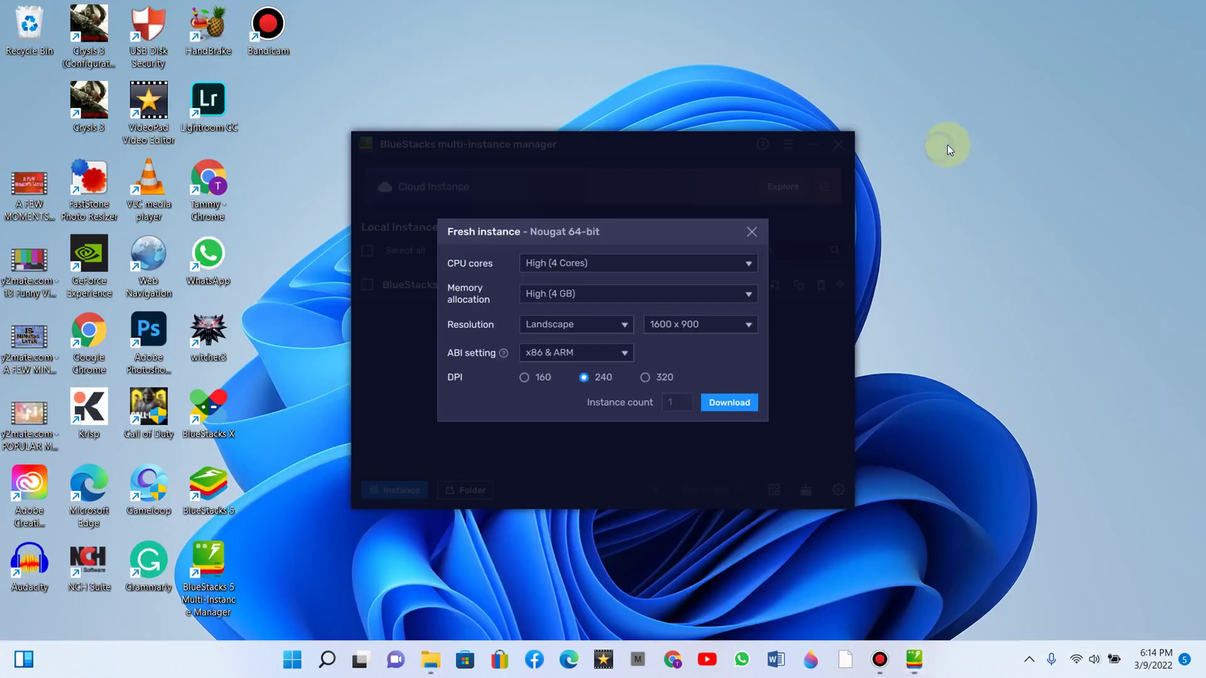
right_click(947, 145)
mouse_move(989, 270)
key("Escape")
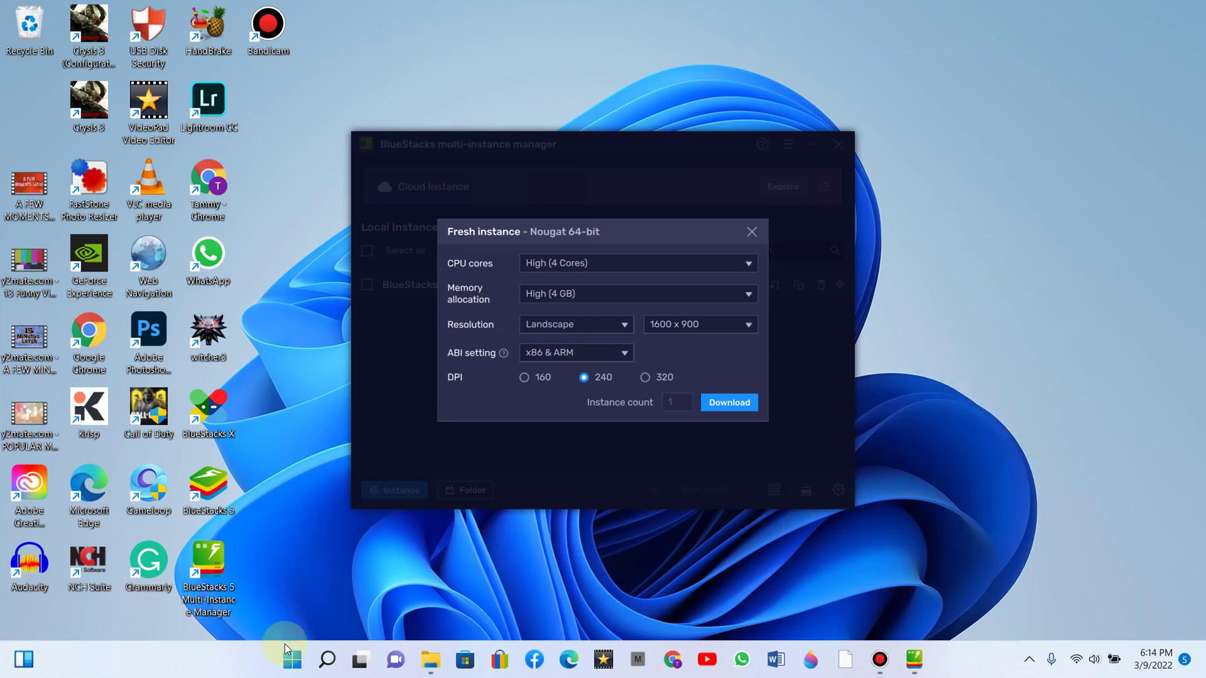
Step: Search Windows for 'set' after closing the stray Edge search, so Settings is the best match
left_click(325, 668)
type("s")
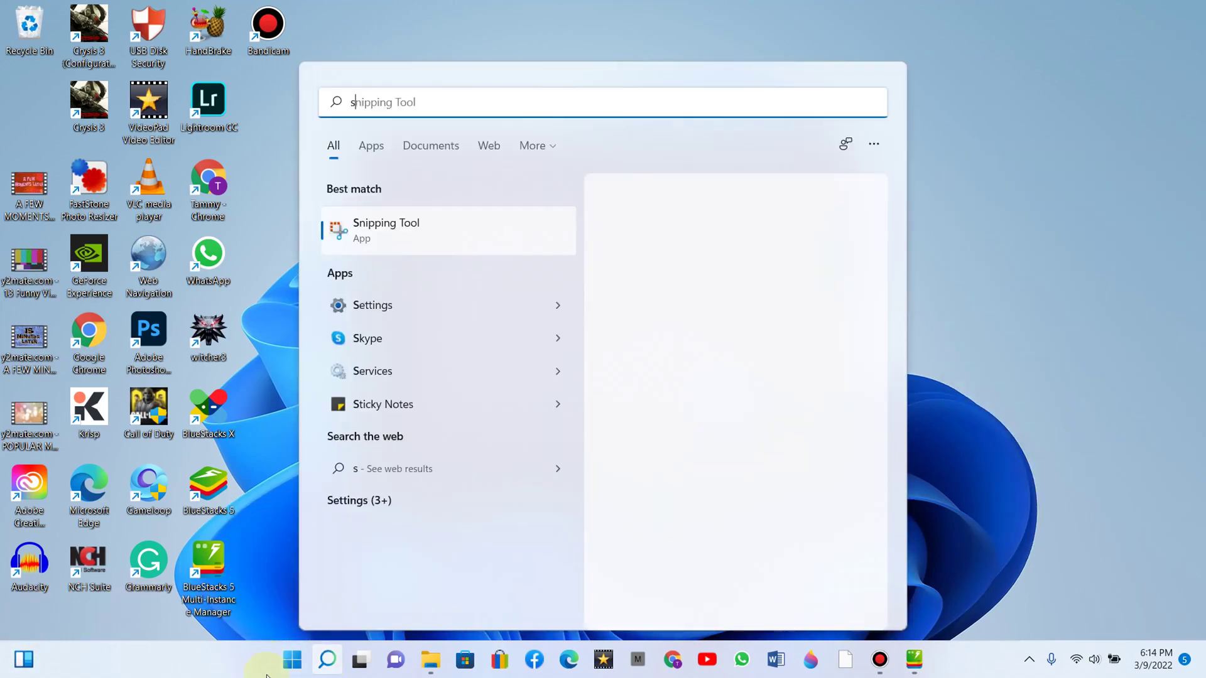
type("etttins")
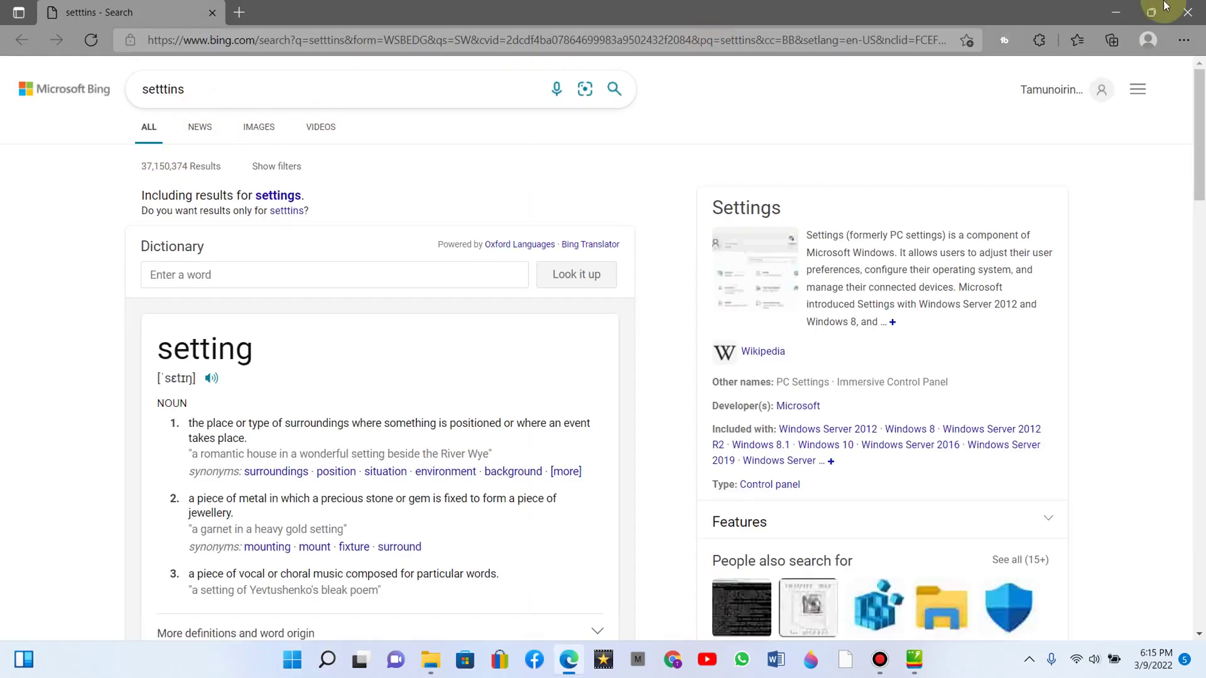
left_click(1197, 6)
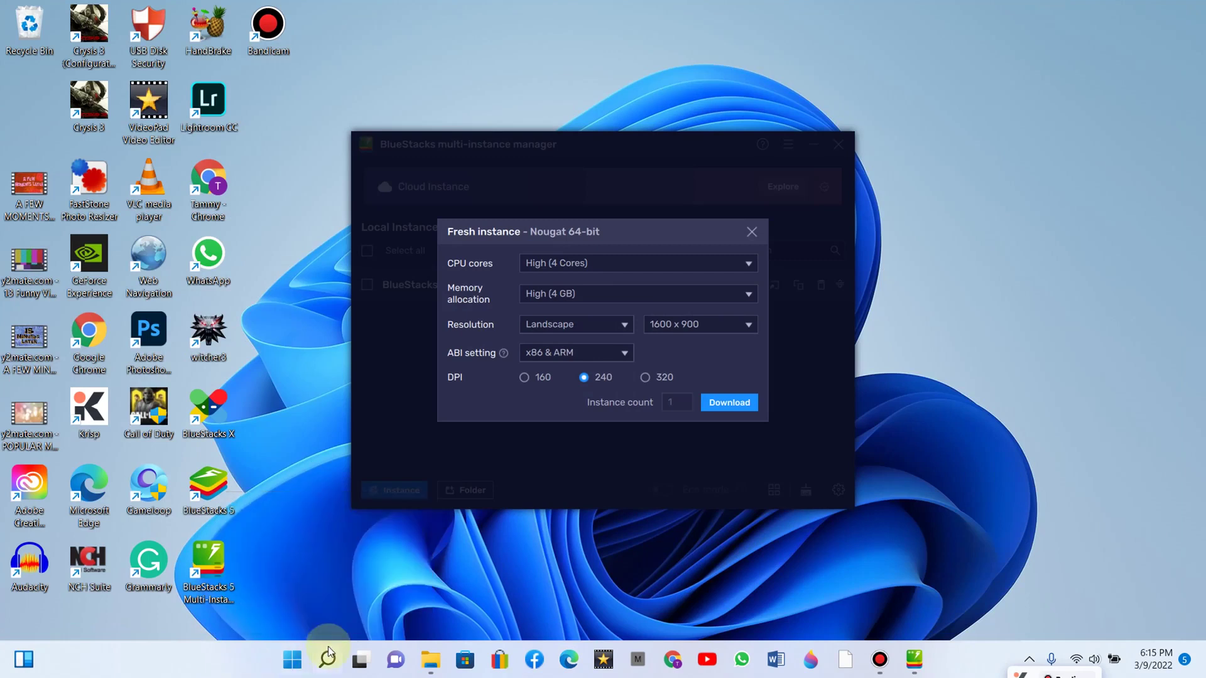
left_click(328, 663)
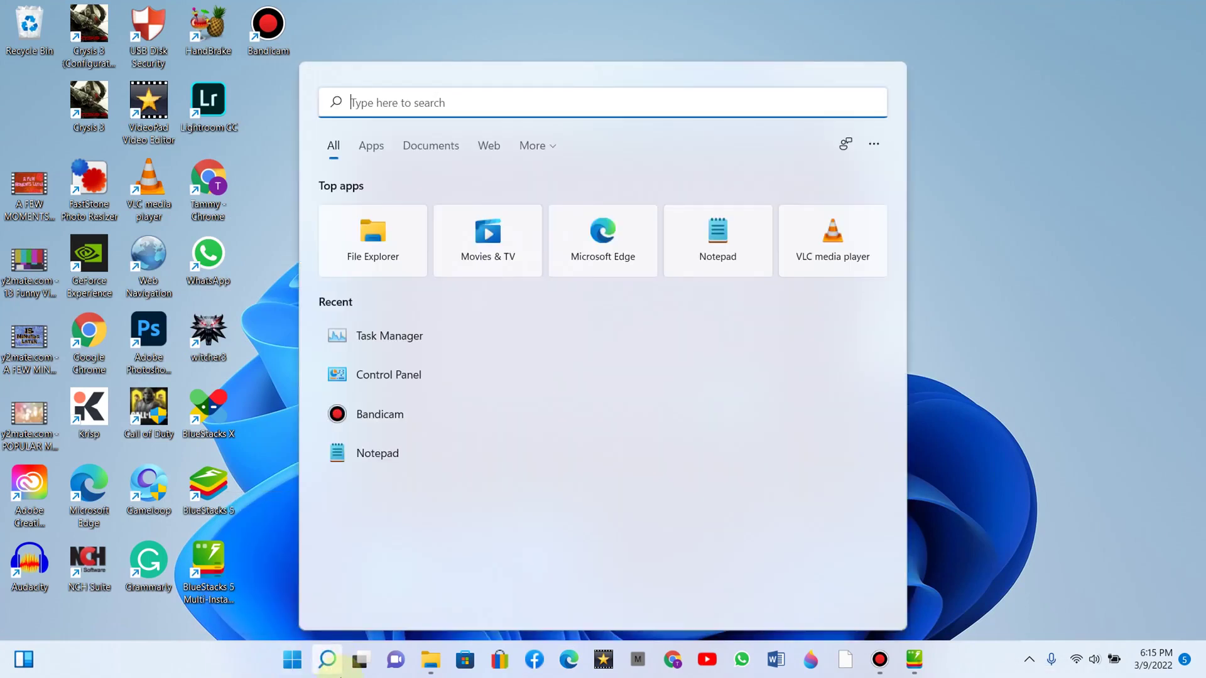
type("set")
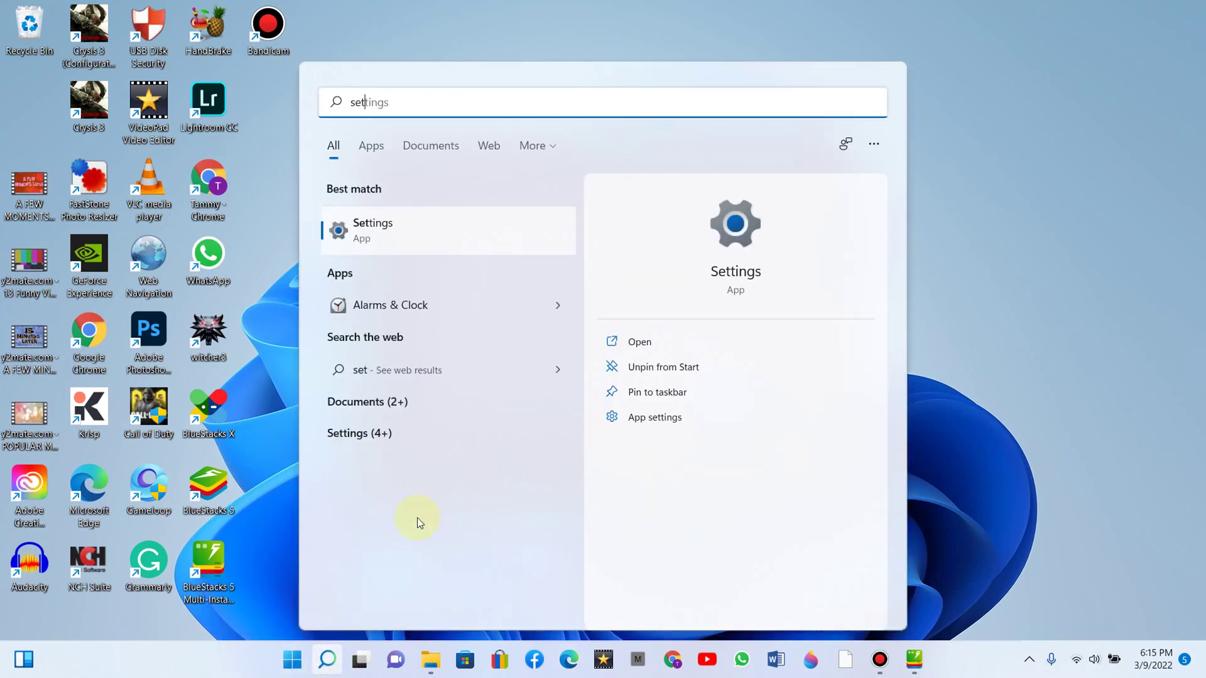
Step: Read the advanced display info in Settings (1920 × 1080, 60.03 Hz), then close Settings
left_click(409, 241)
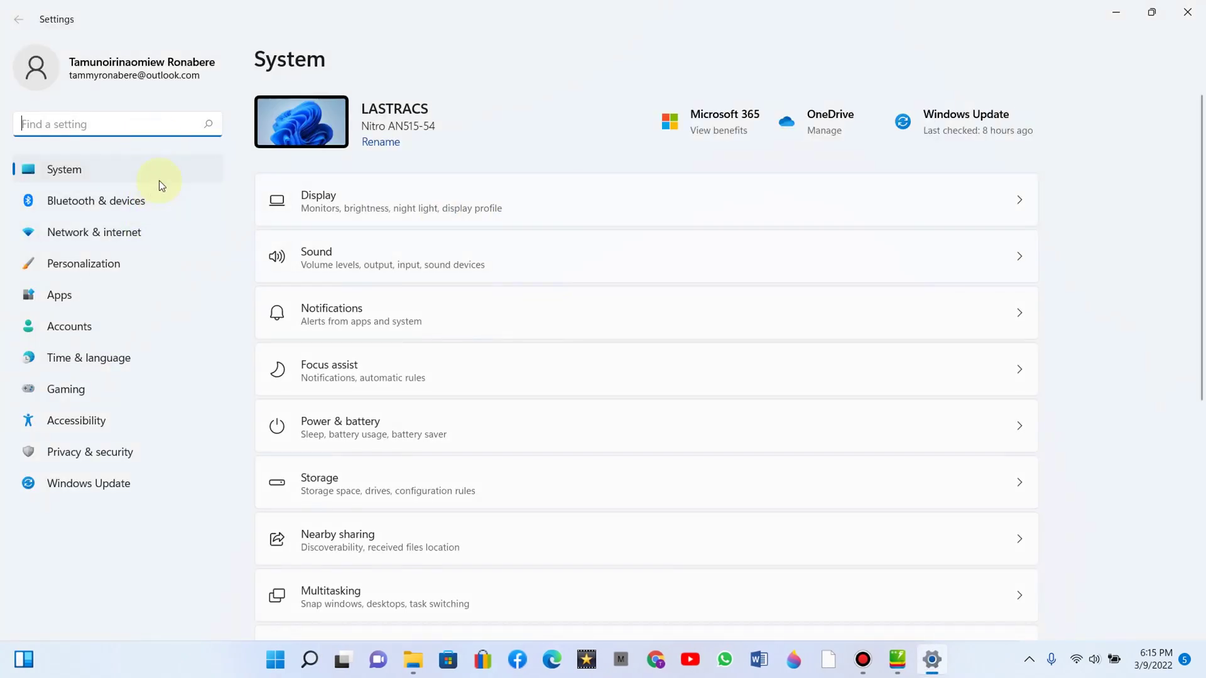
left_click(329, 203)
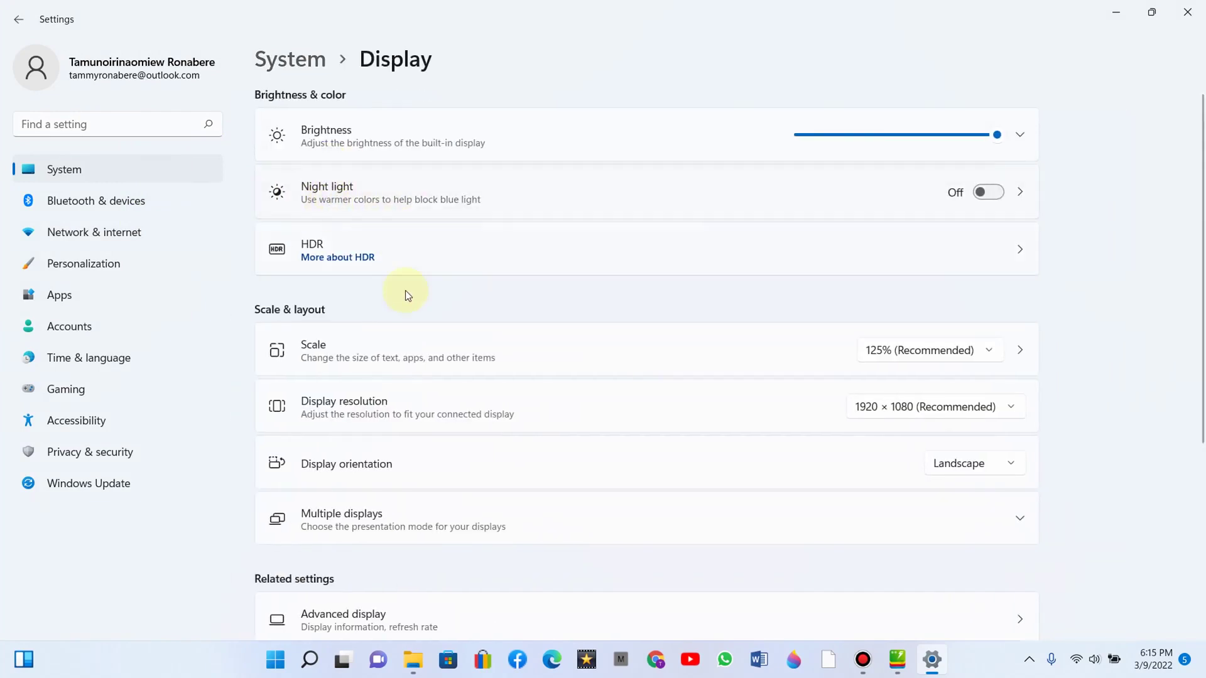
scroll(407, 327, "down", 5)
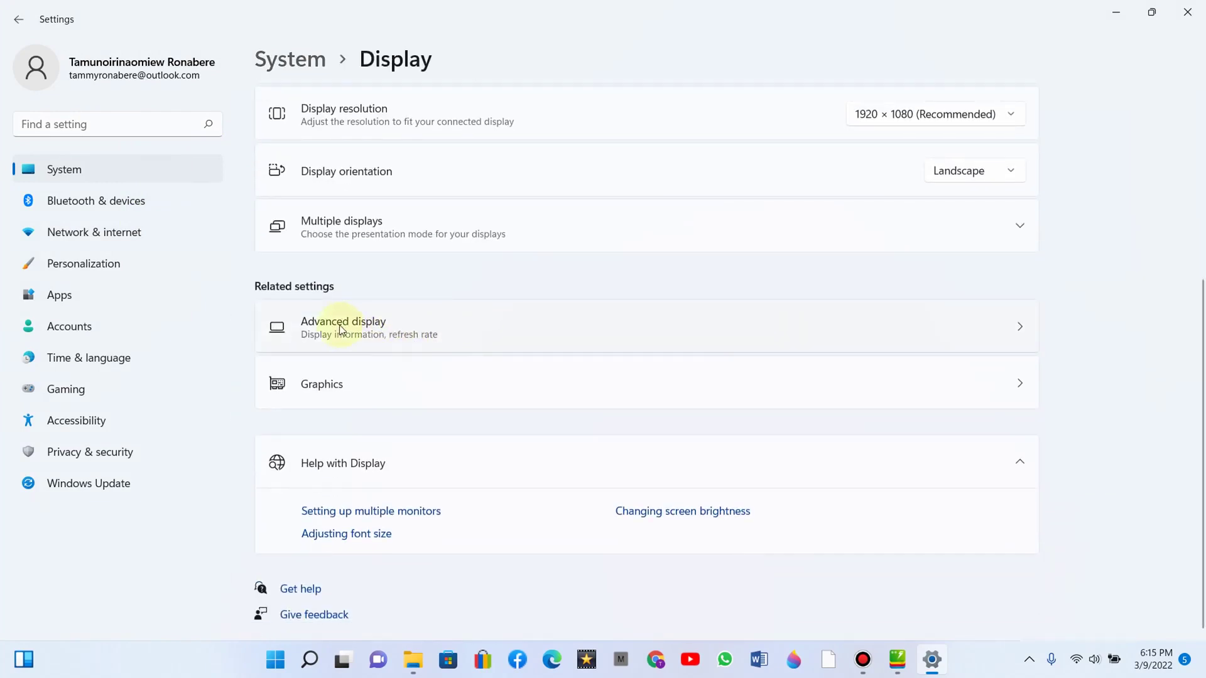
left_click(374, 322)
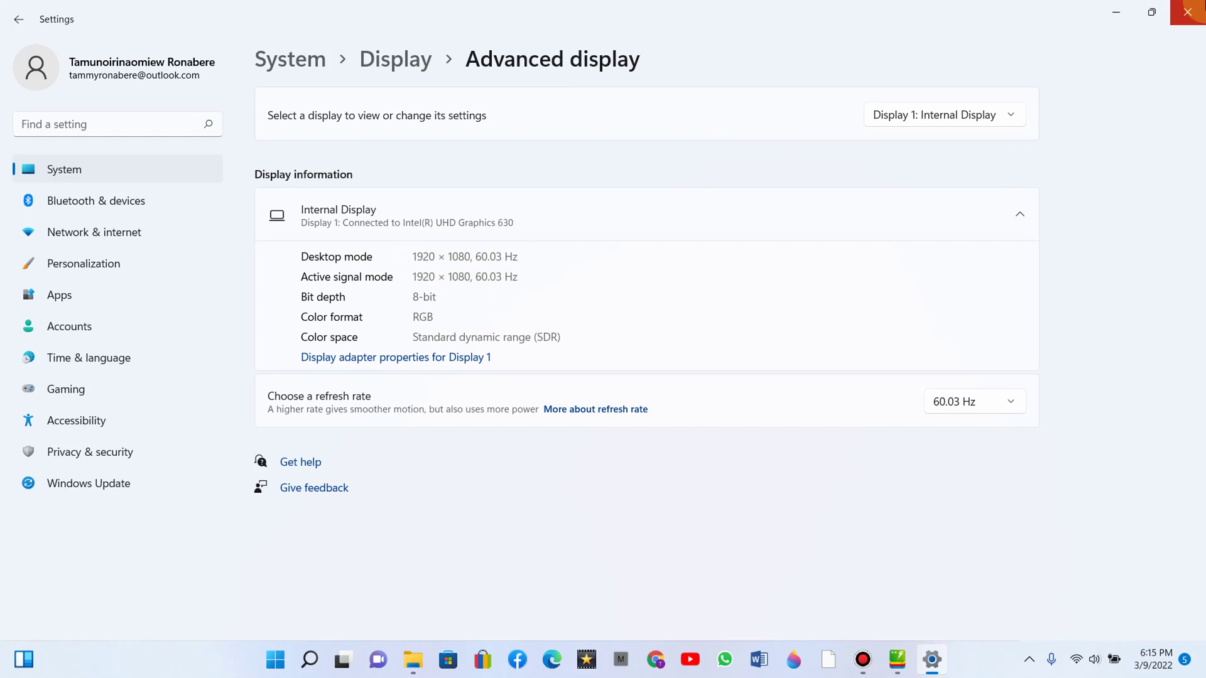
left_click(1188, 11)
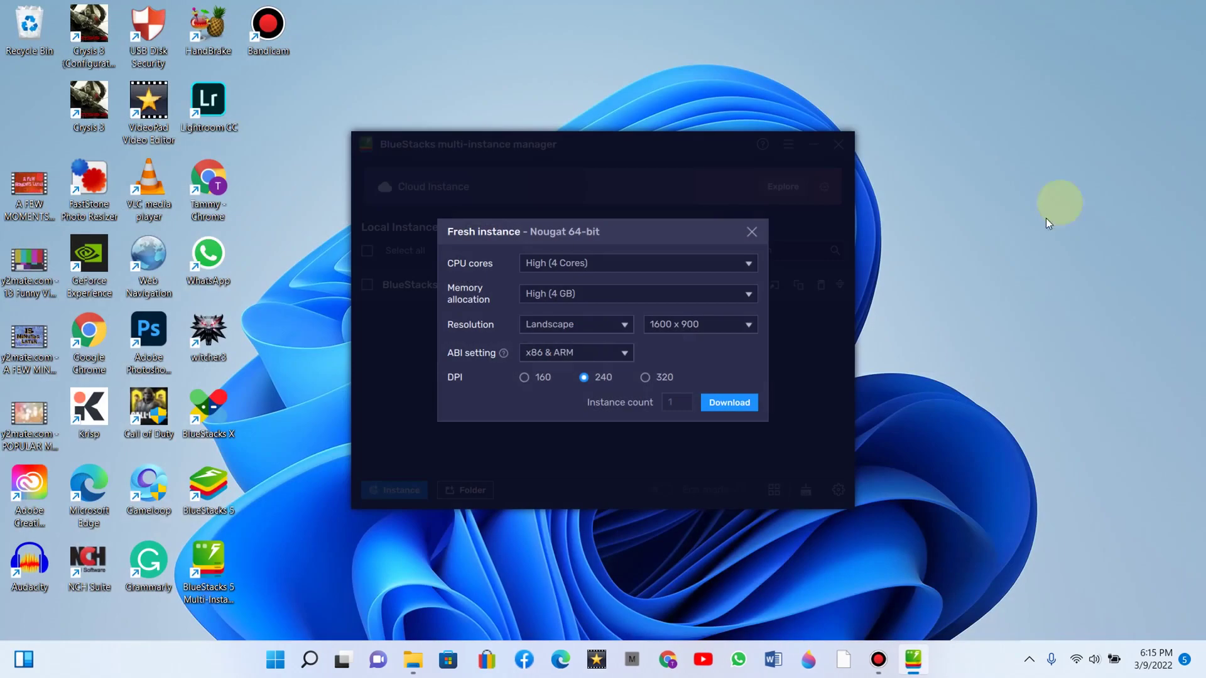
Step: Set the fresh instance's resolution to Landscape 1920 x 1080
left_click(732, 328)
left_click(727, 302)
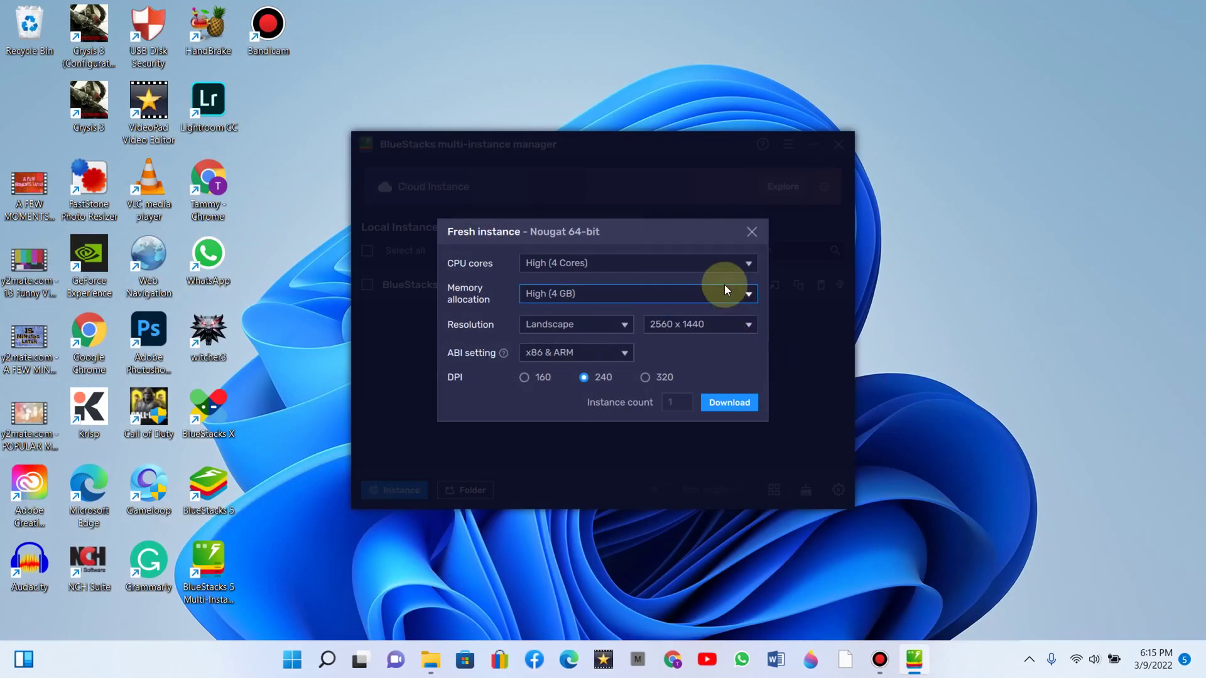
left_click(724, 326)
left_click(716, 286)
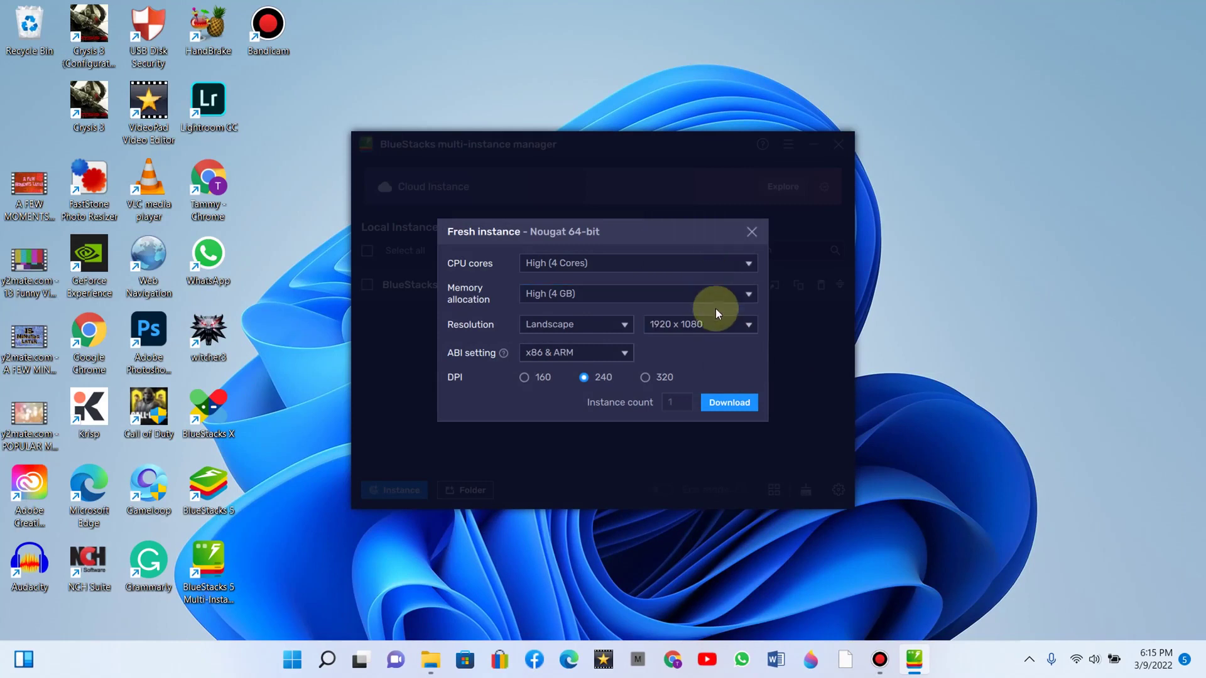
left_click(718, 324)
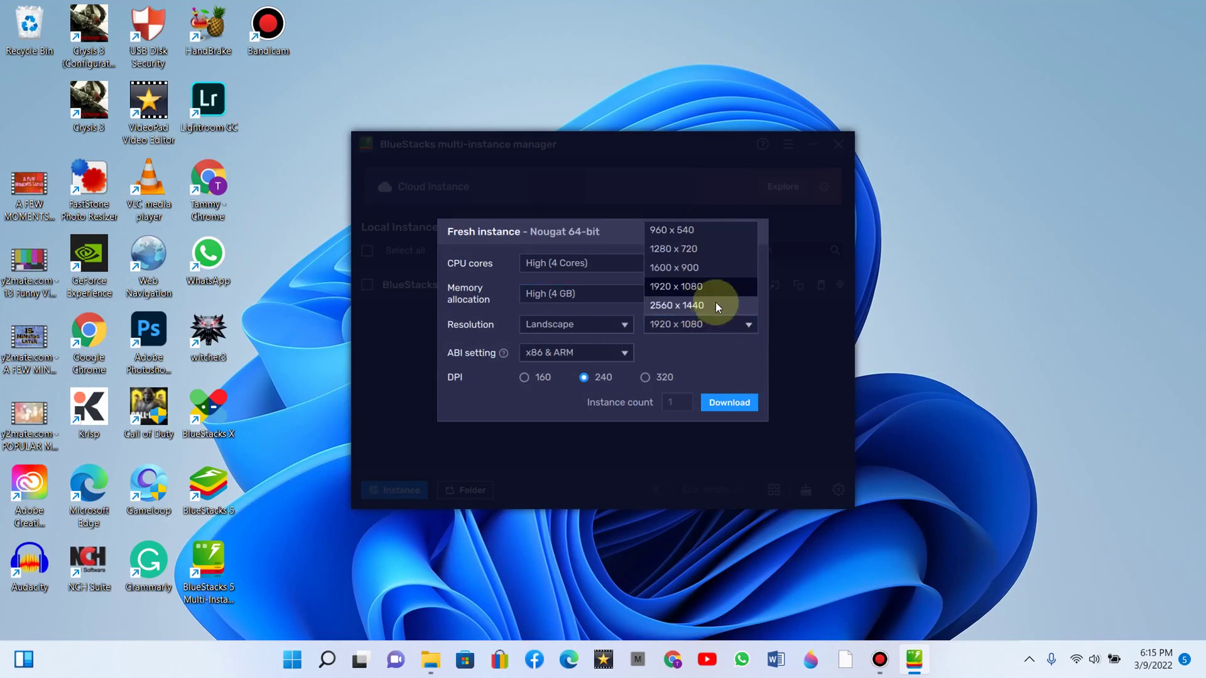
left_click(707, 287)
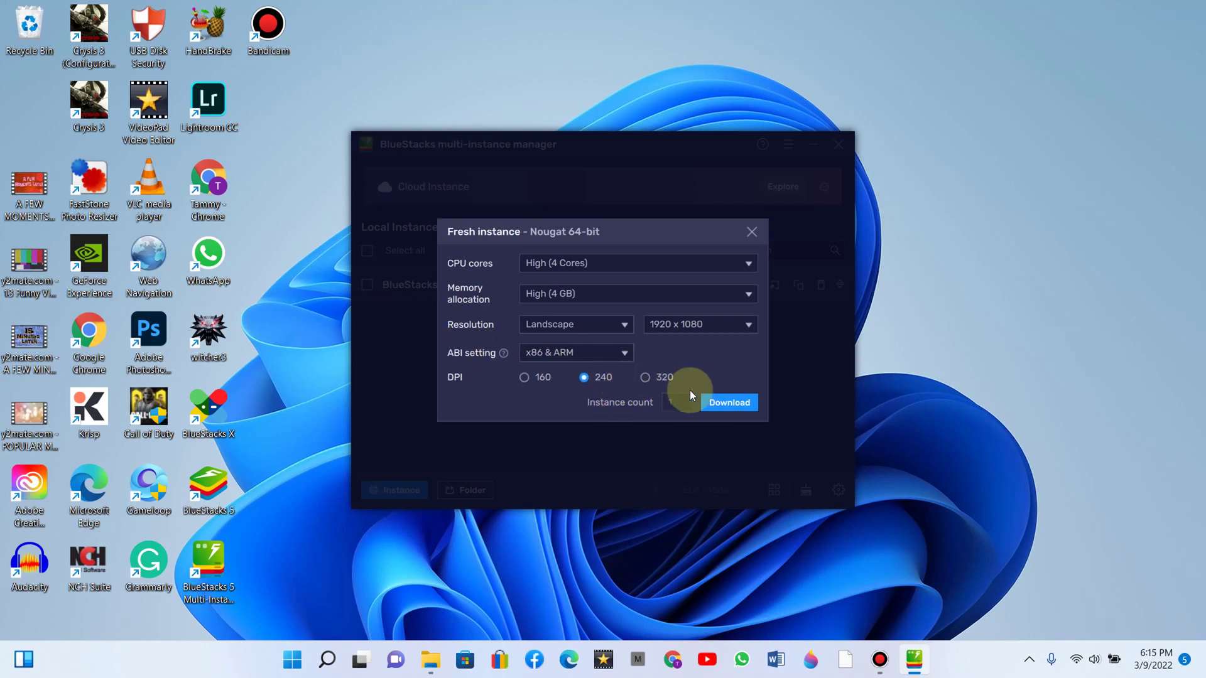
Step: Download the Nougat 64-bit instance and wait until BlueStacks 2 shows Start
left_click(744, 403)
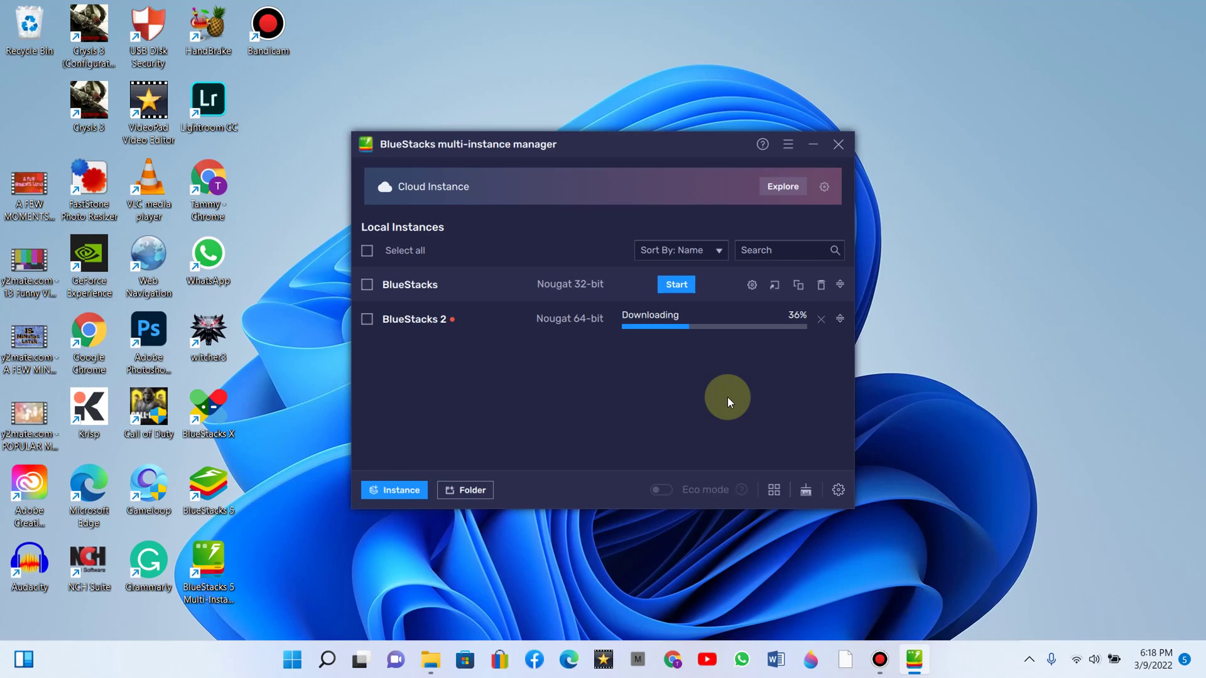
left_click(880, 660)
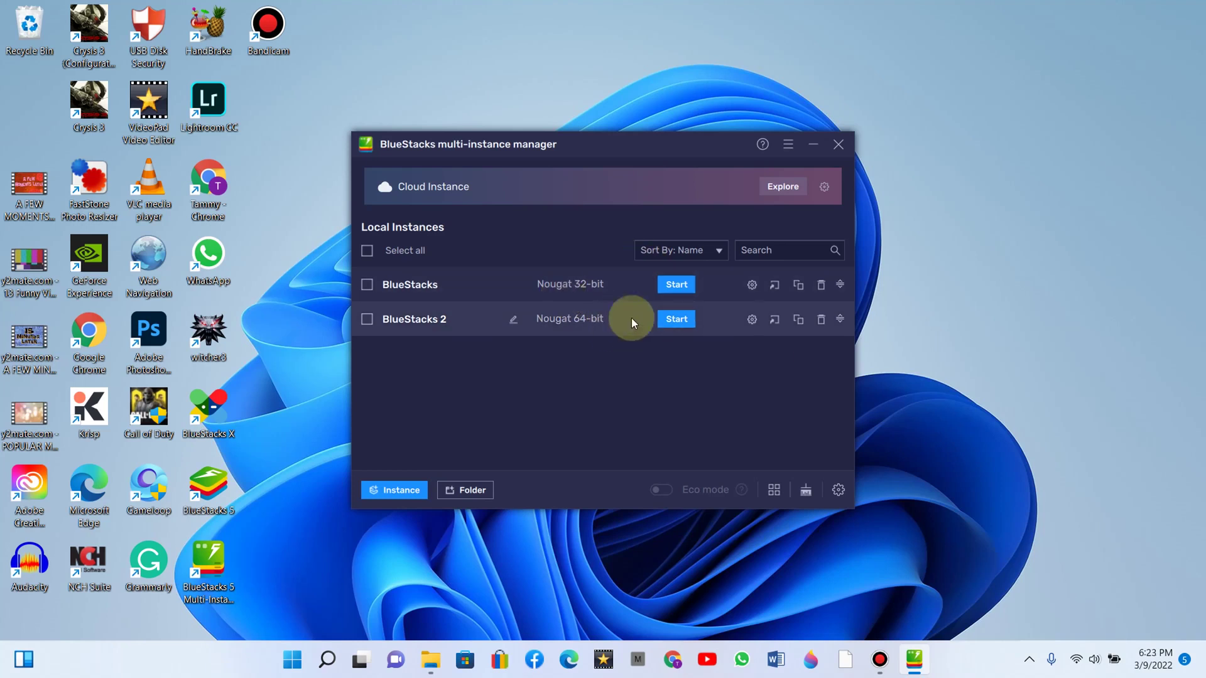
Step: Start the BlueStacks 2 instance and maximize its window to show the Android home screen
left_click(675, 318)
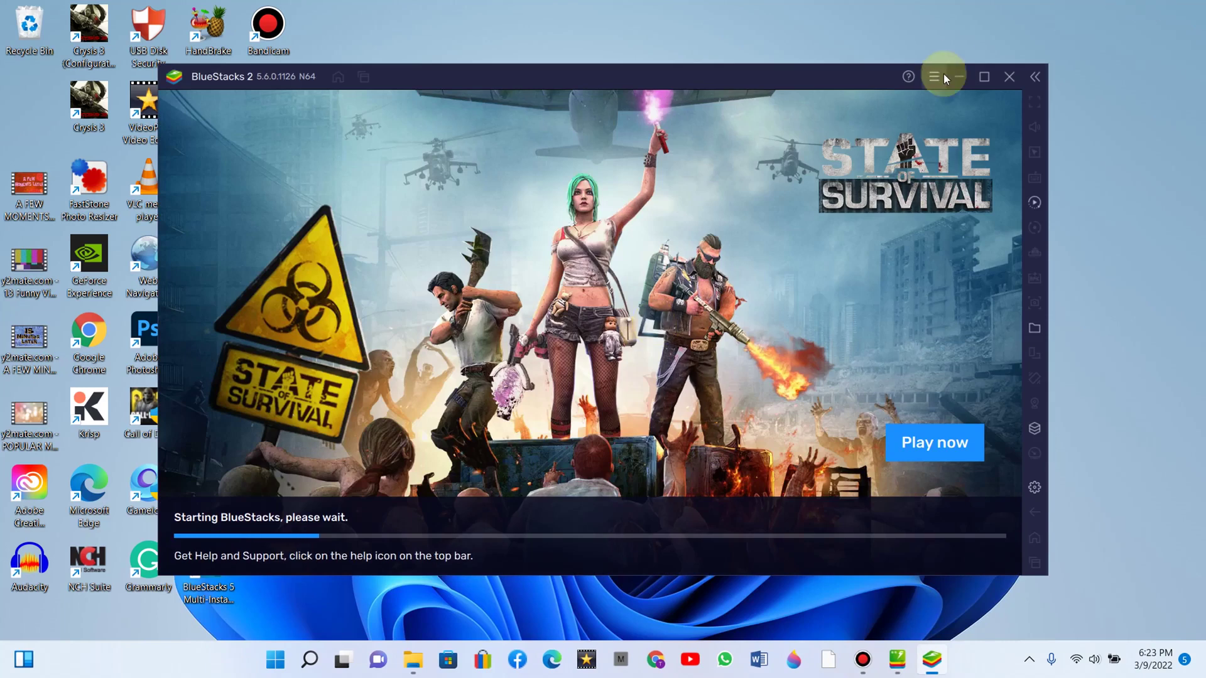
left_click(983, 77)
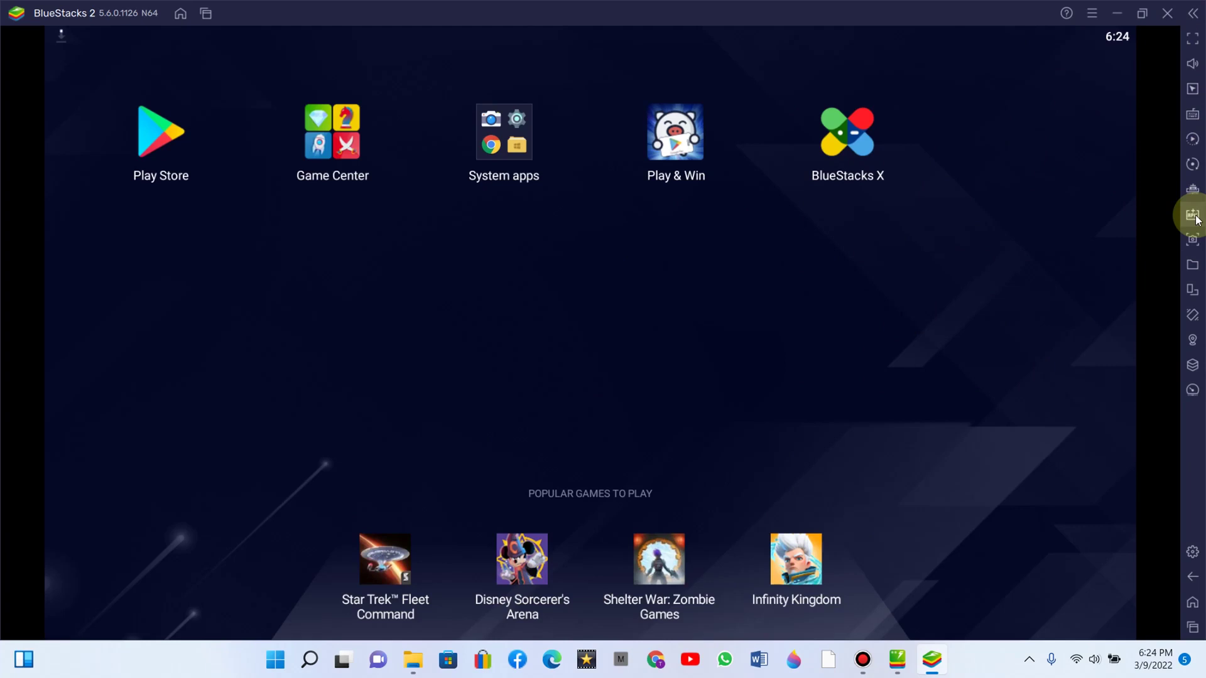
Step: Install the Apex Legends Mobile APK from Downloads using the sidebar's Install APK tool
left_click(1197, 215)
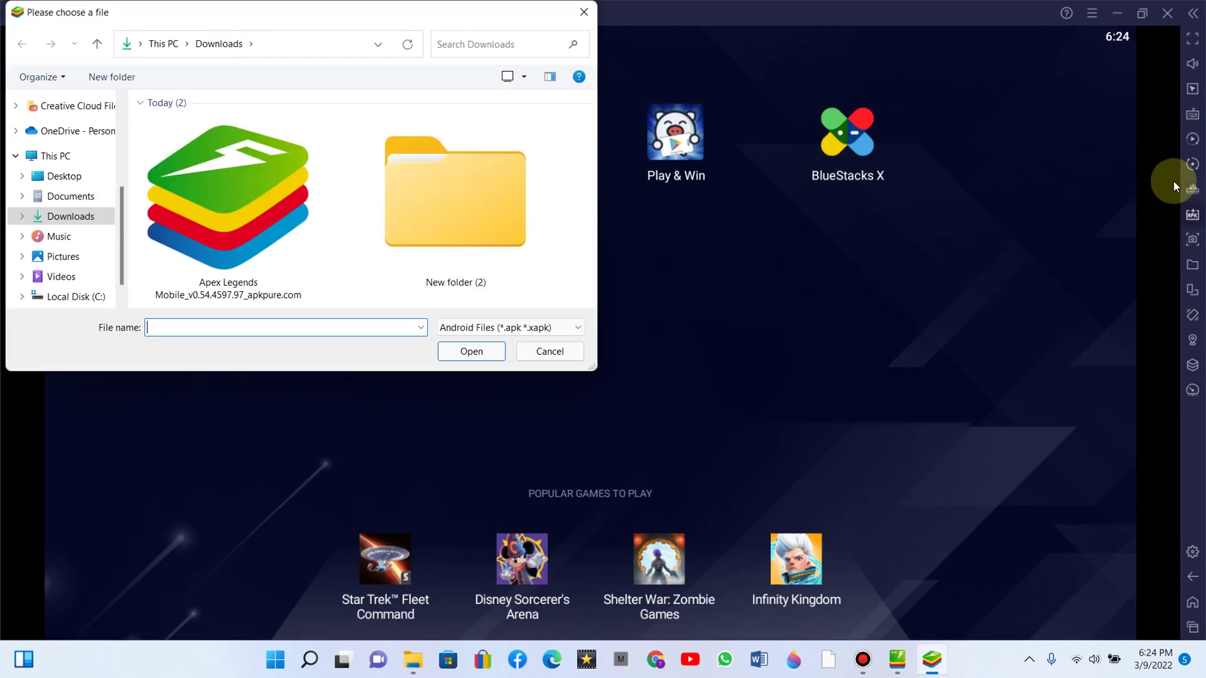
left_click(209, 208)
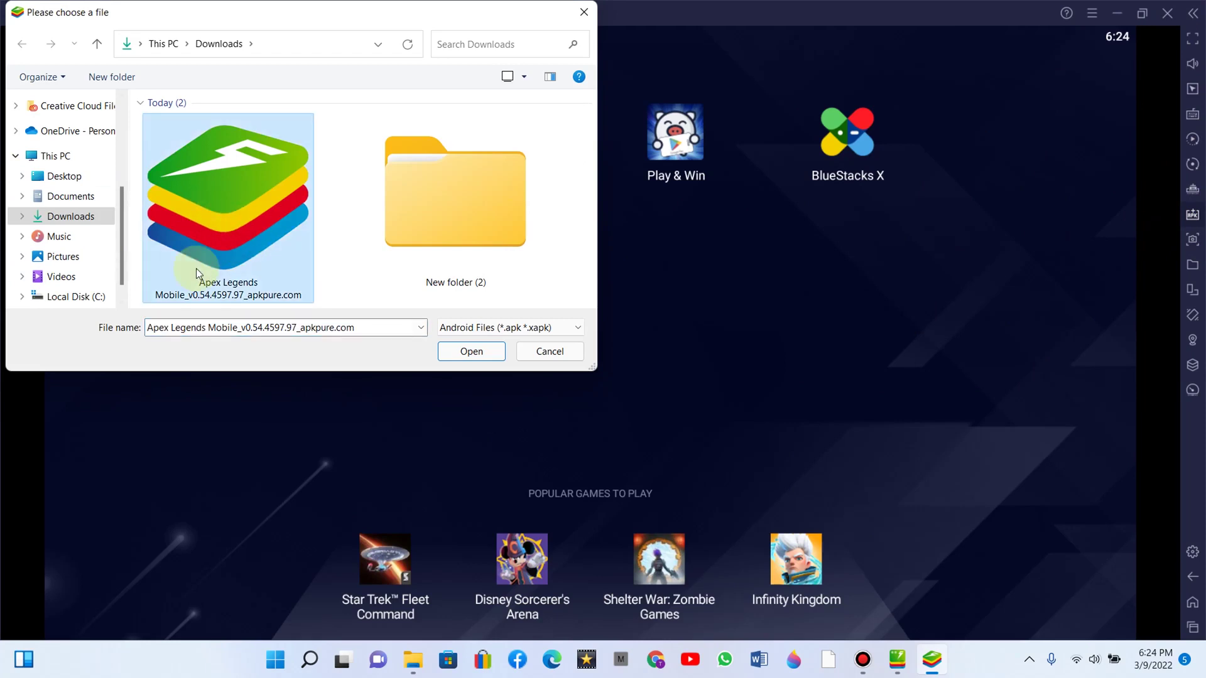
left_click(483, 349)
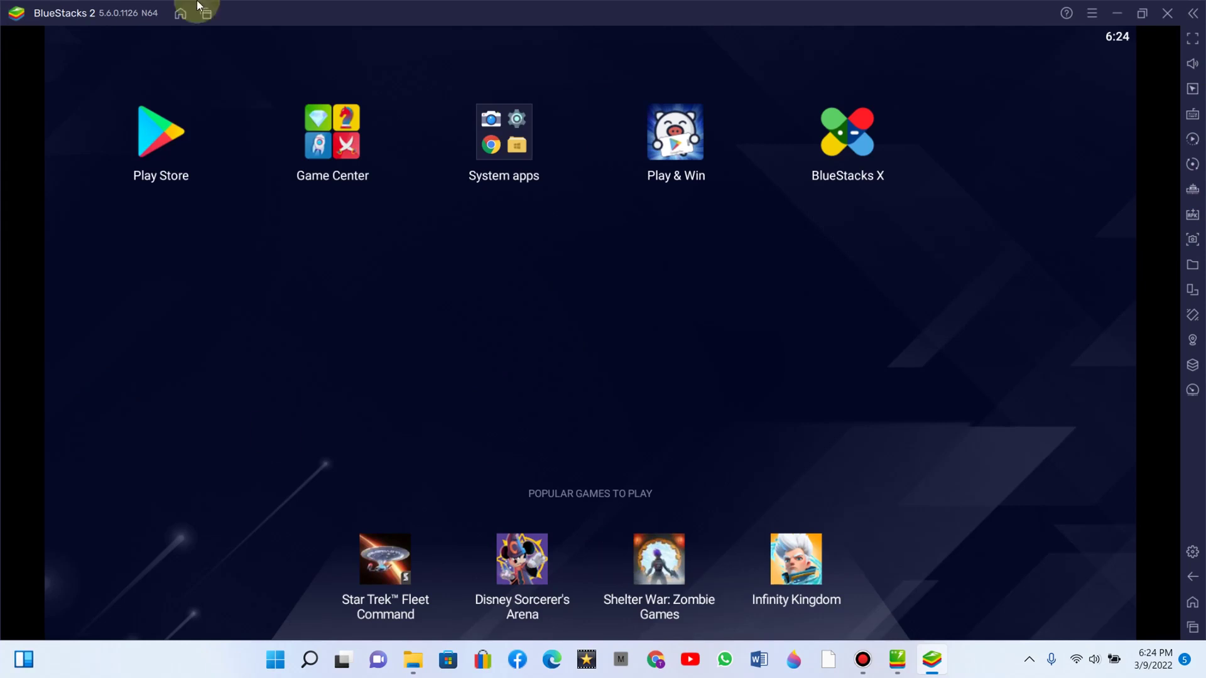
Step: Sign in to Google Play in the Play Store and search for 'power vpn'
left_click(153, 138)
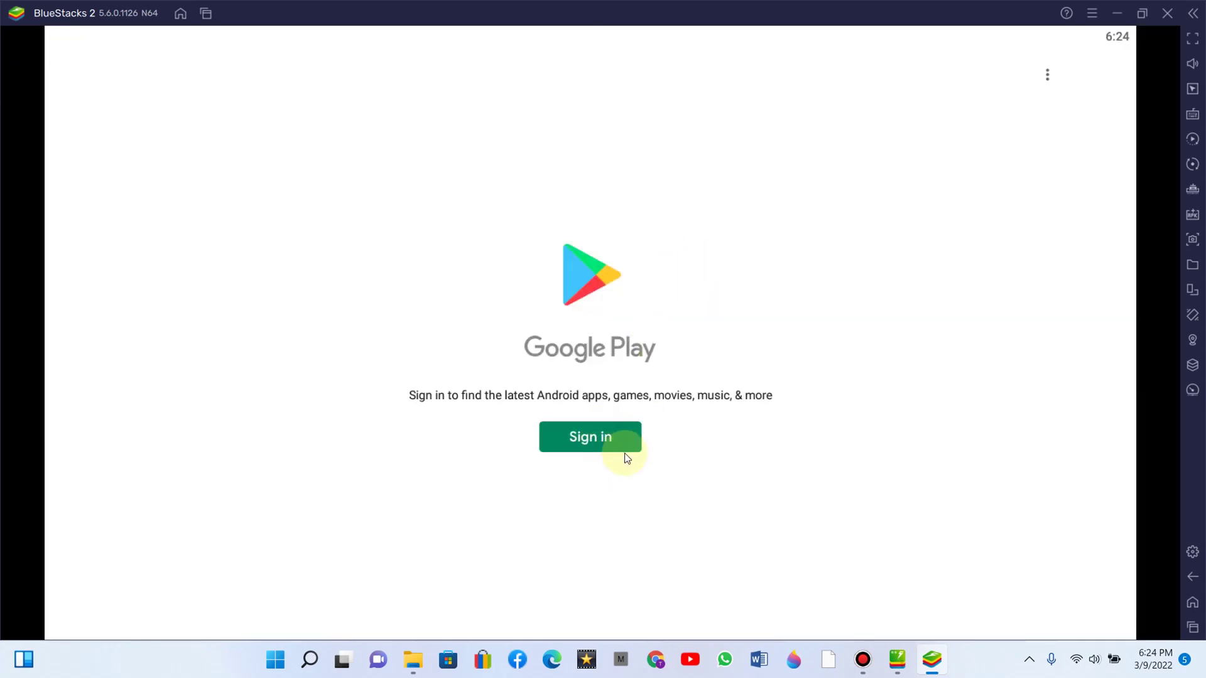
left_click(625, 452)
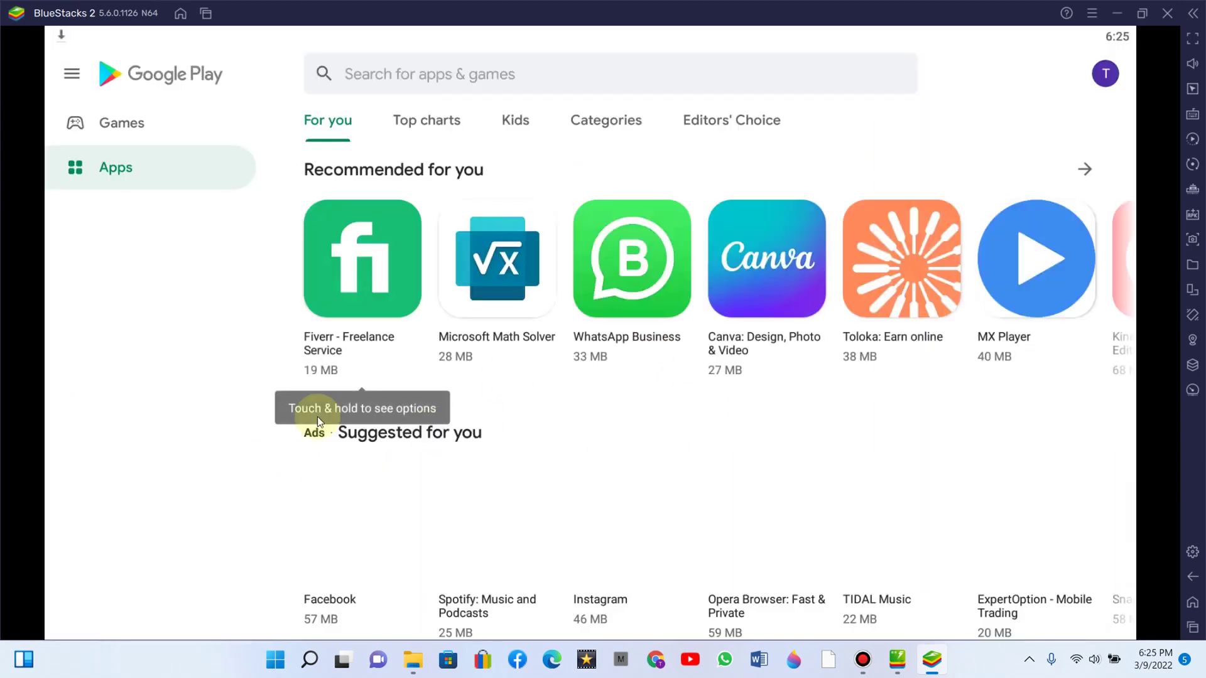
scroll(359, 371, "down", 3)
scroll(441, 304, "up", 3)
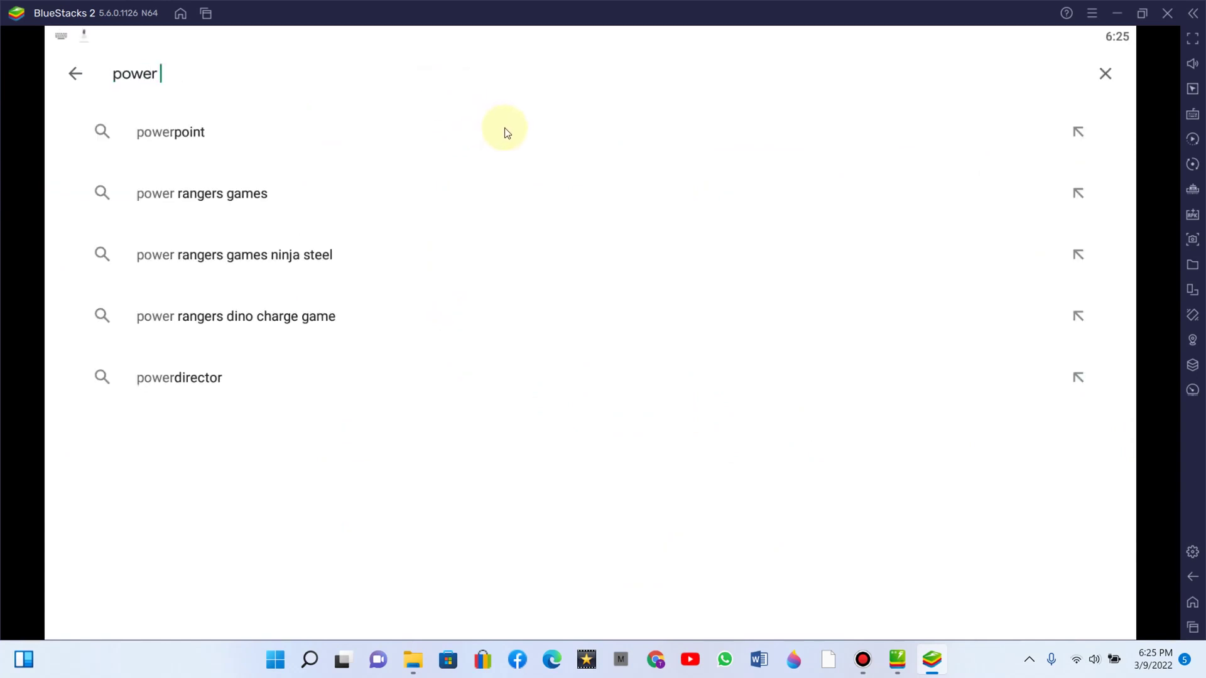
type("vpn")
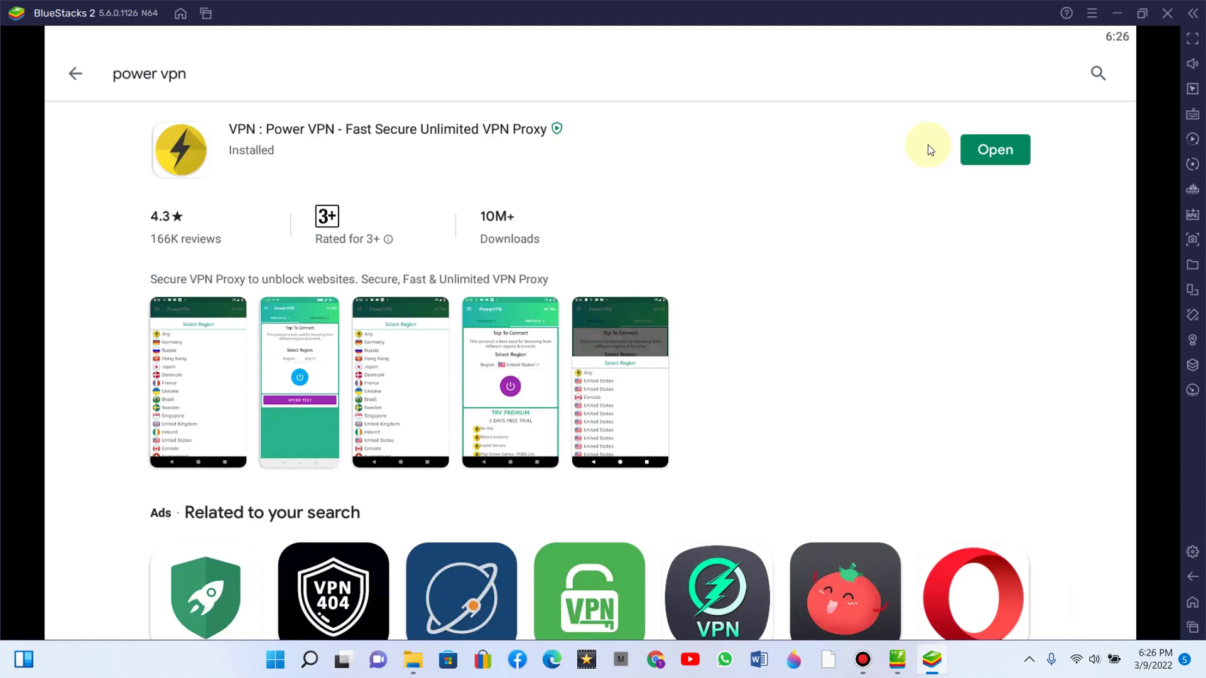
Step: Launch the installed Power VPN app and skip its ad to reach the Disconnected screen
left_click(1012, 171)
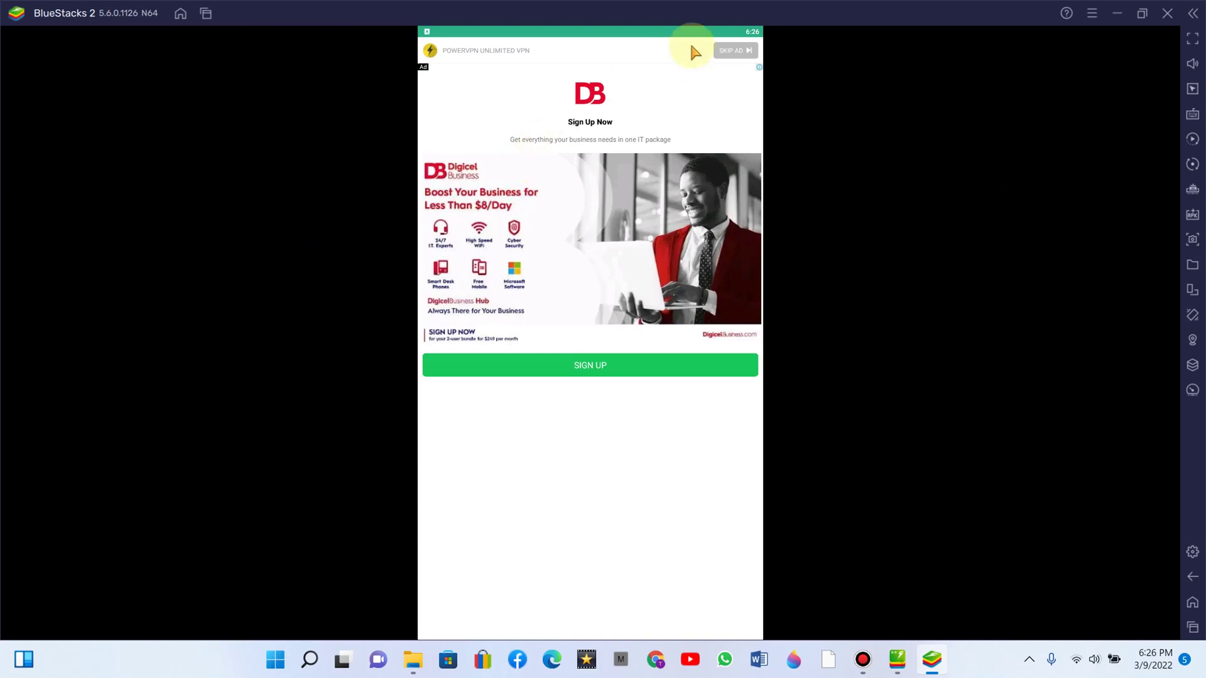
left_click(758, 51)
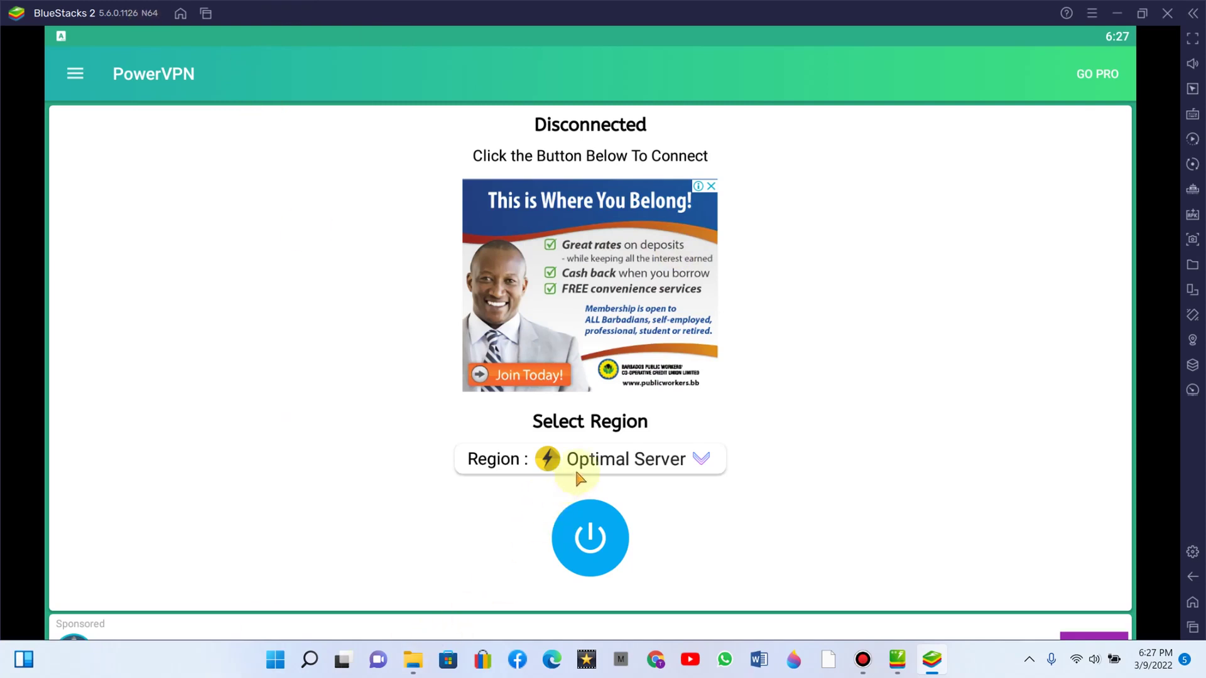
Step: Connect PowerVPN to the first Hong Kong server and accept the VPN connection request
left_click(605, 456)
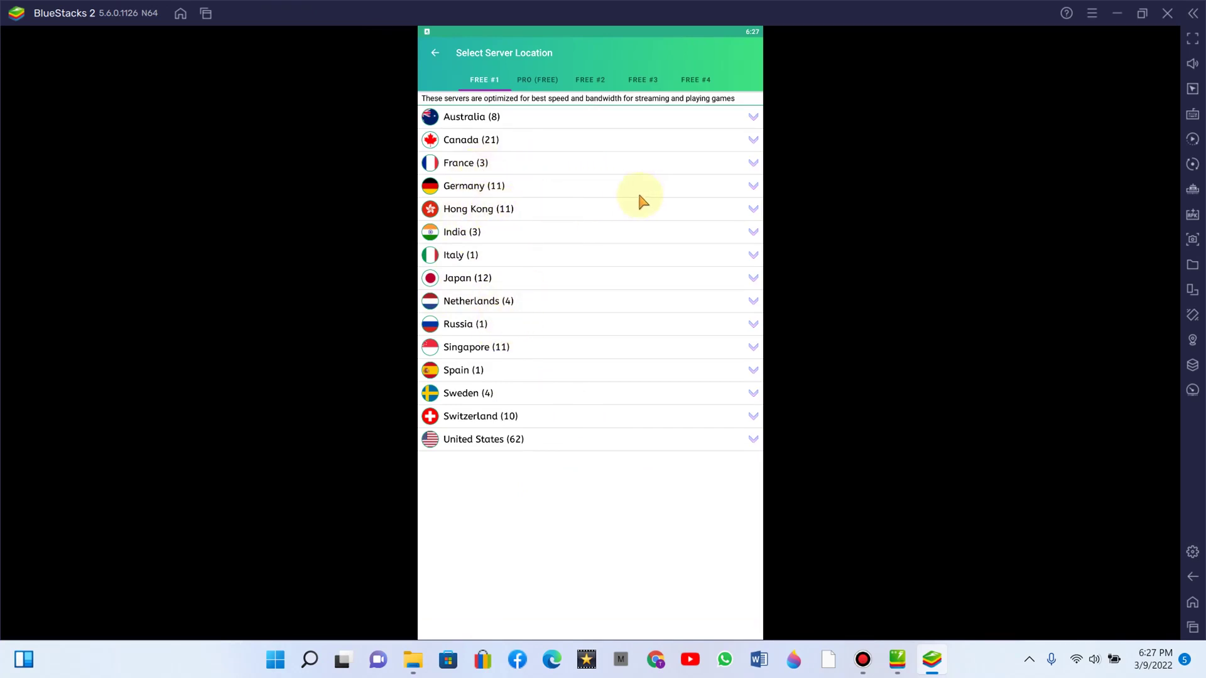
left_click(597, 212)
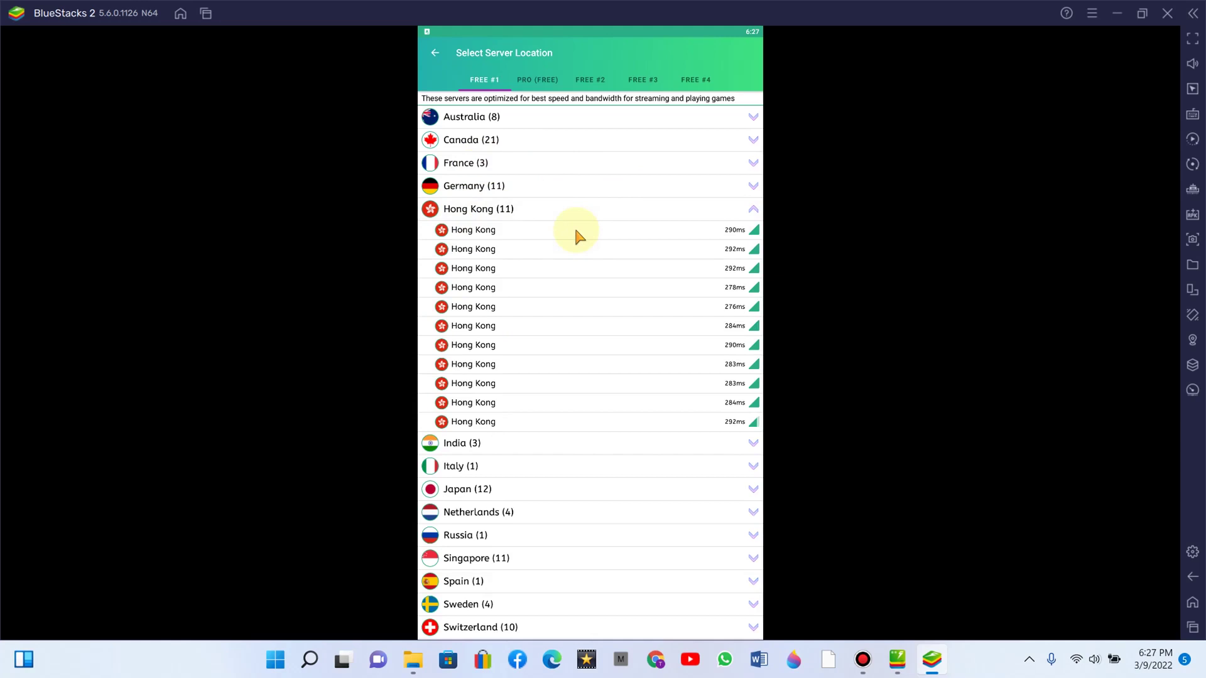
left_click(512, 231)
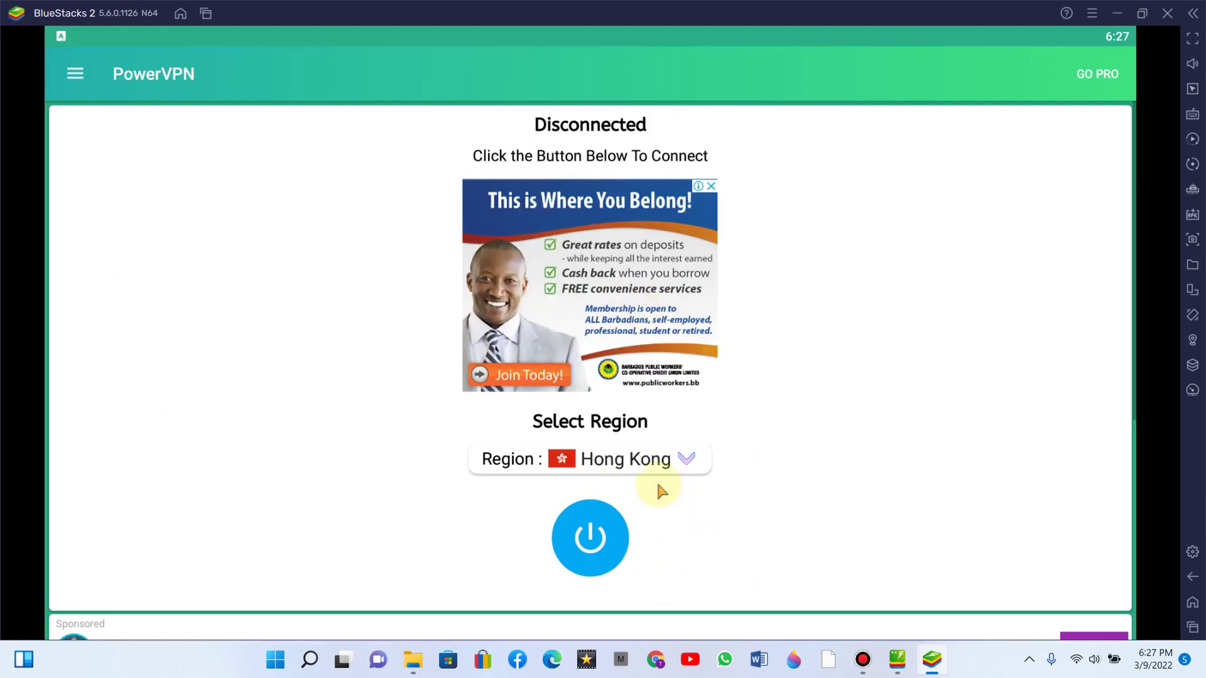
left_click(612, 541)
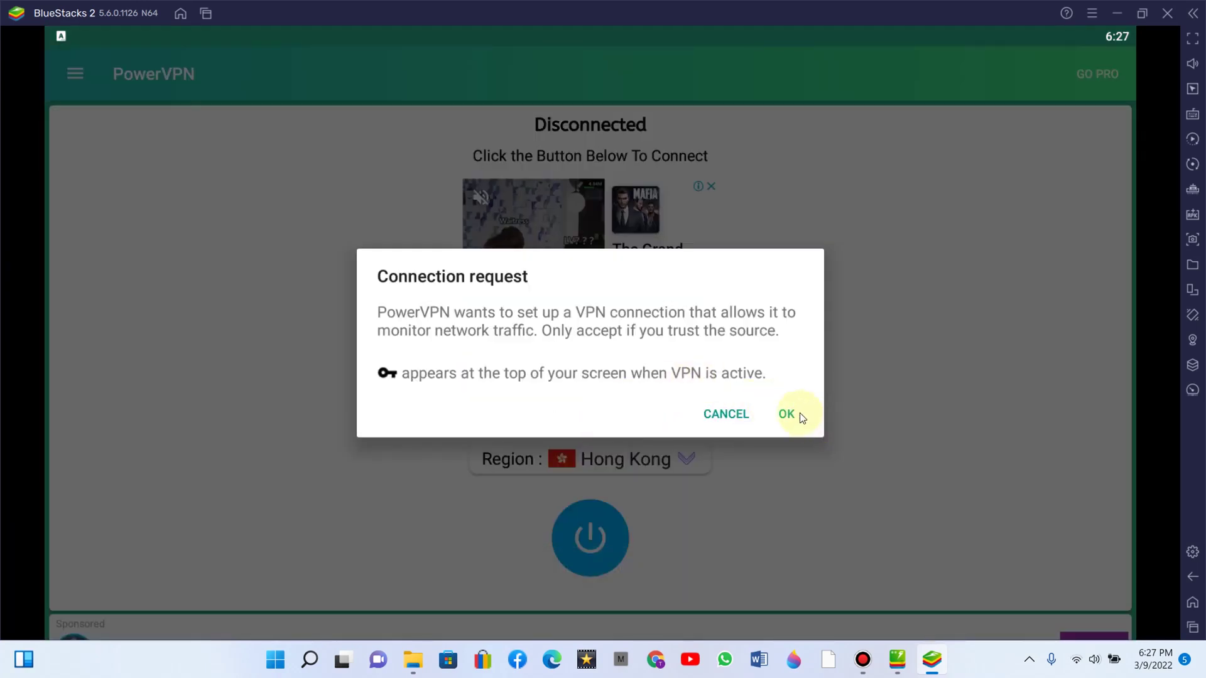
left_click(791, 414)
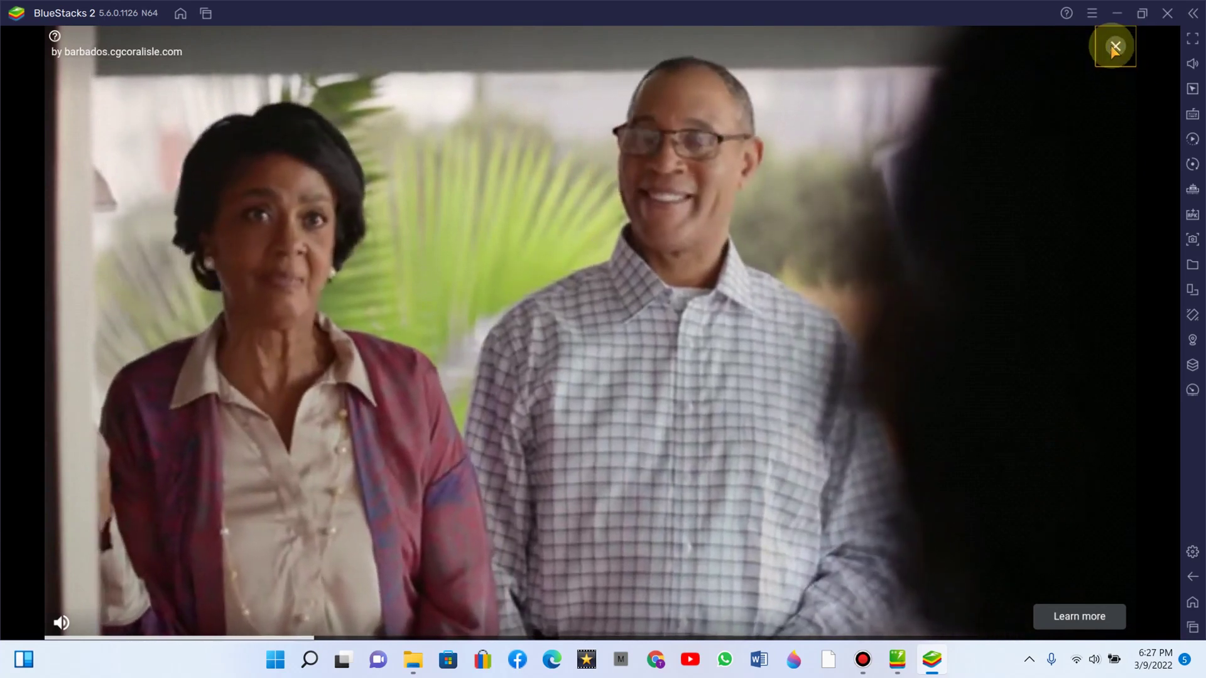
Step: Dismiss the video ad, launch Apex Legends from the home screen, and apply its graphics settings with restart
left_click(1116, 47)
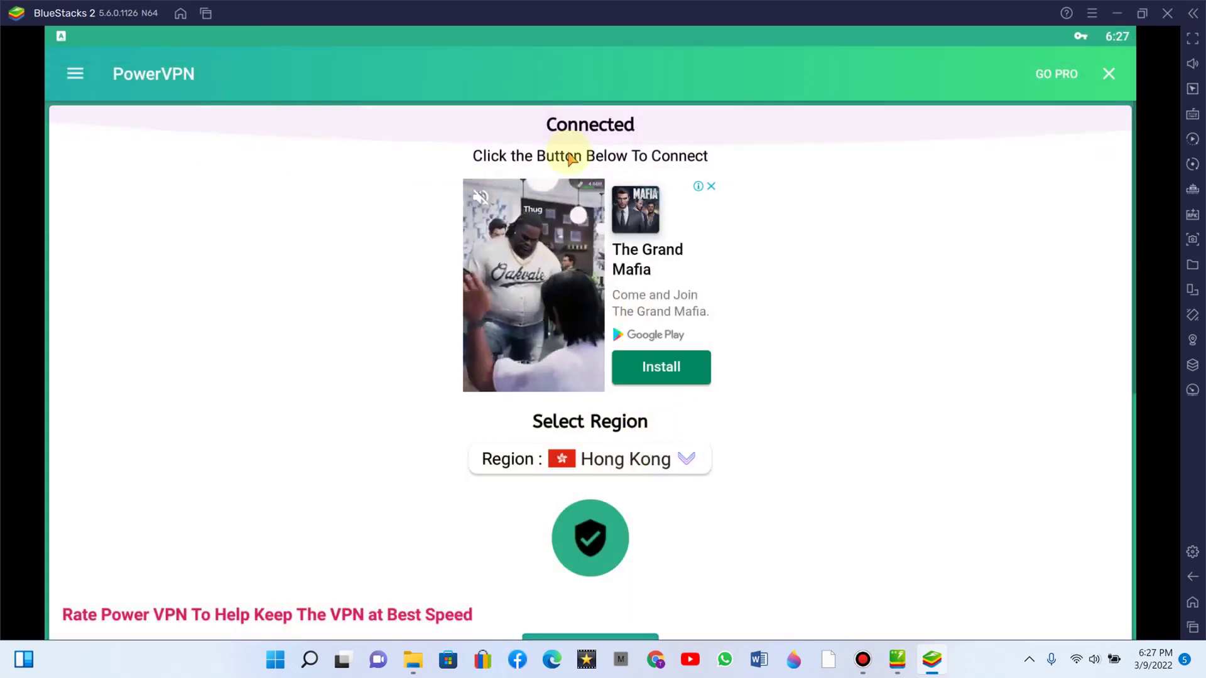
left_click(191, 12)
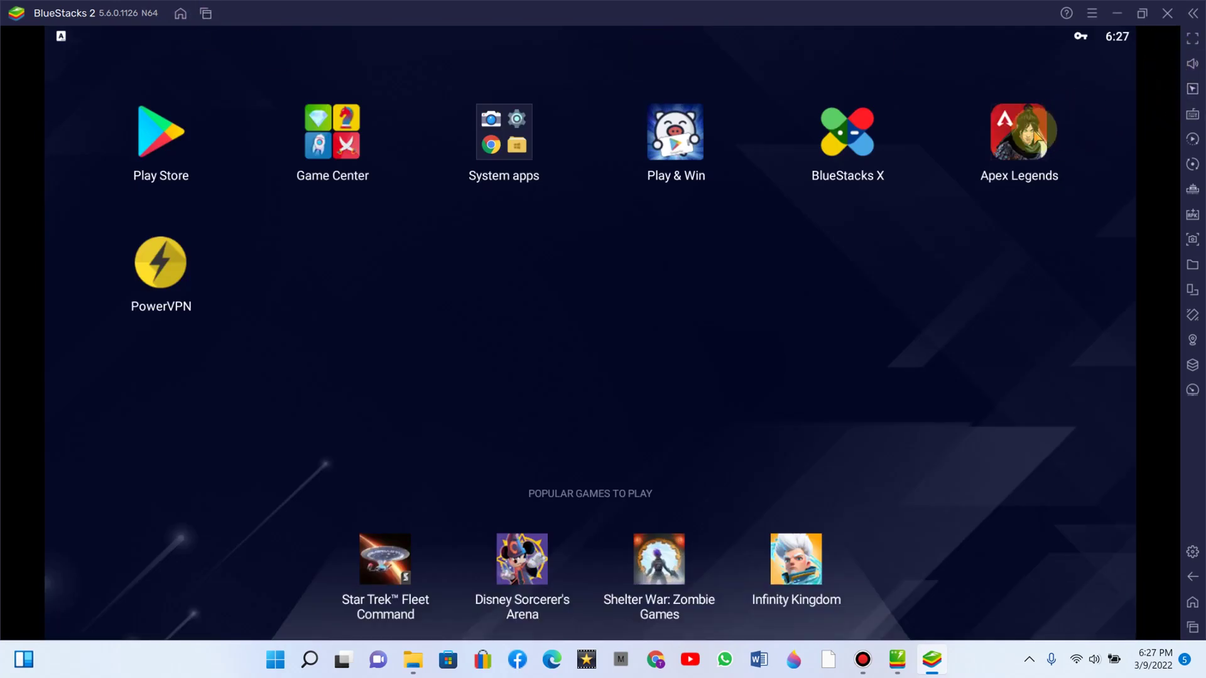
left_click(1021, 132)
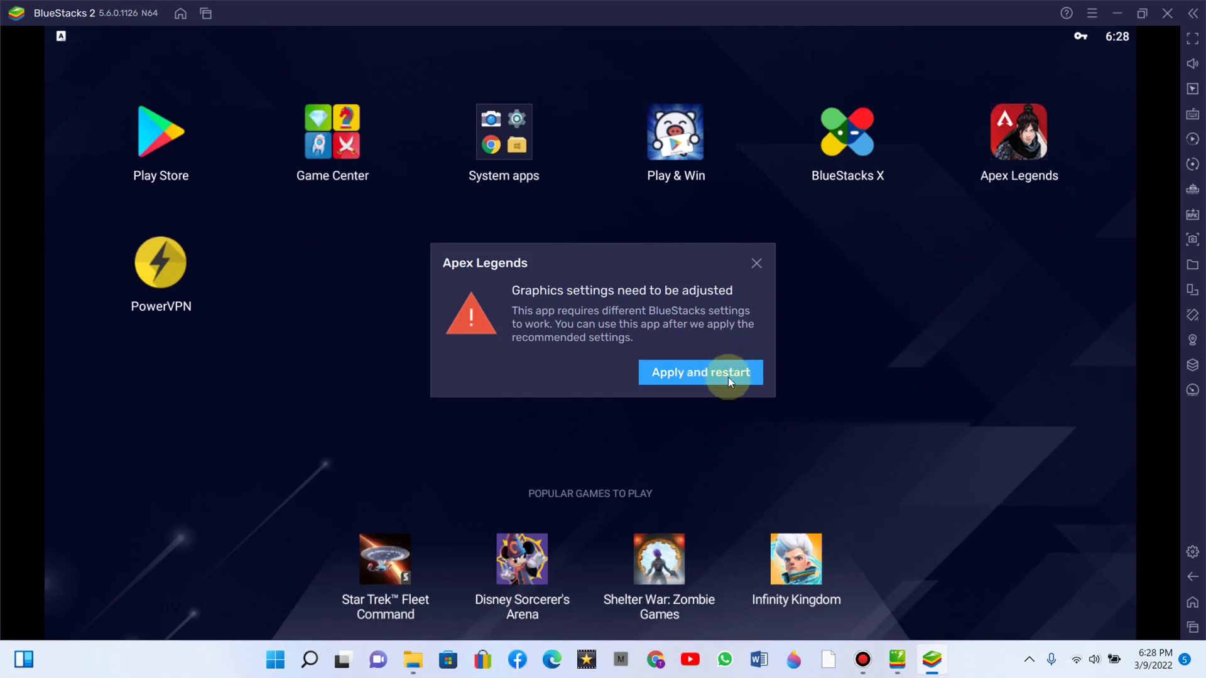
left_click(740, 375)
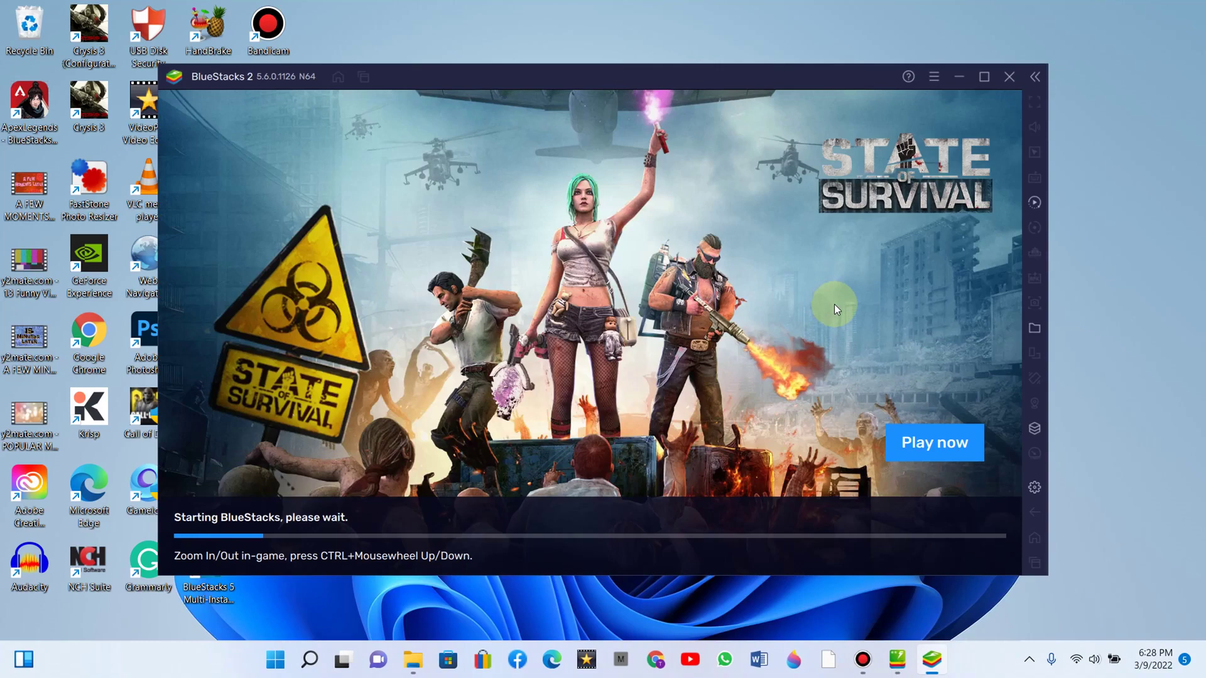
Step: Maximize the restarting BlueStacks 2 window showing the 'Starting BlueStacks' progress screen
left_click(985, 76)
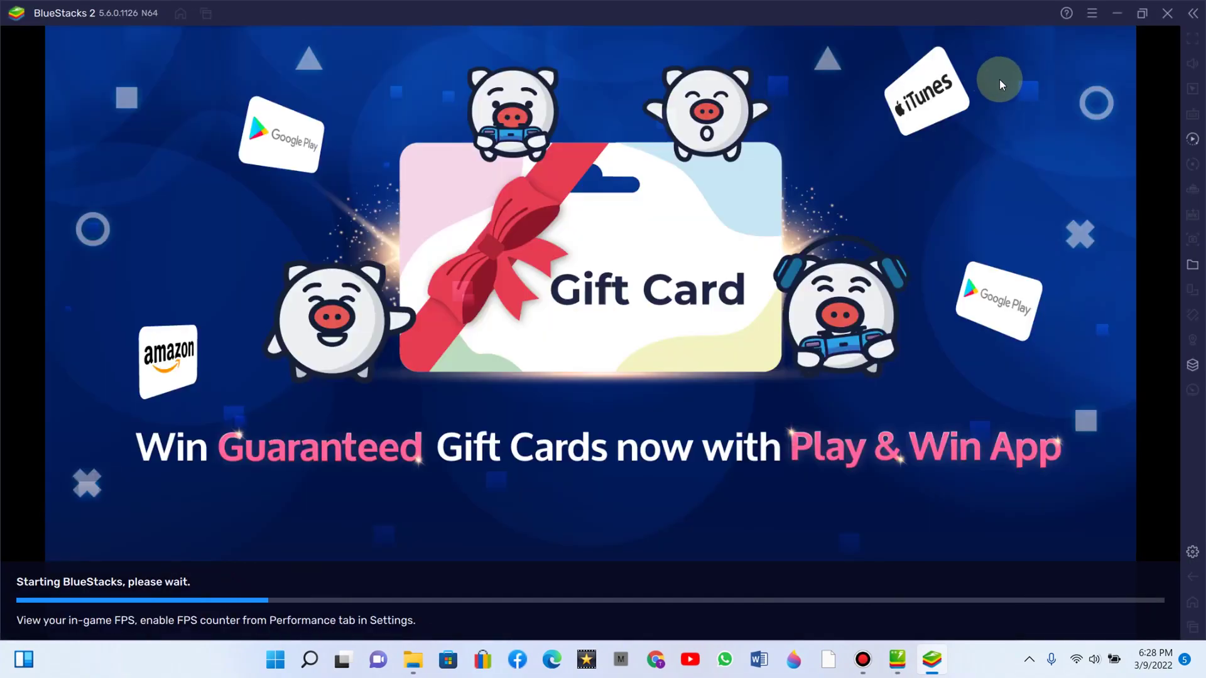